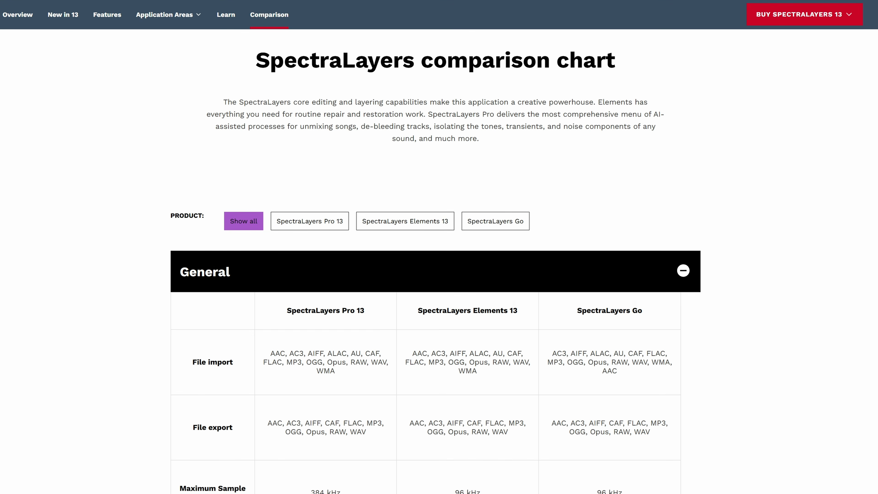
- Review the SpectraLayers 13 edition comparison table and the descriptions of the new modules from Ambience Heal to Fade
scroll(436, 270, down, 5)
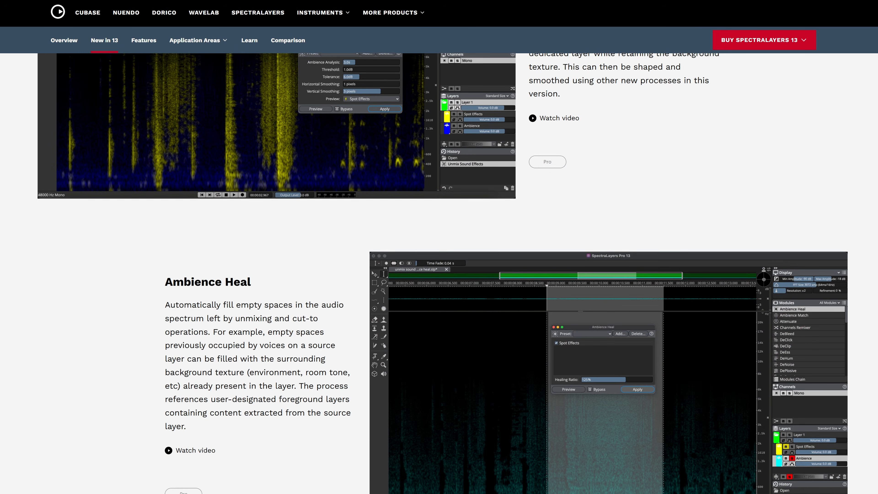
scroll(439, 273, down, 20)
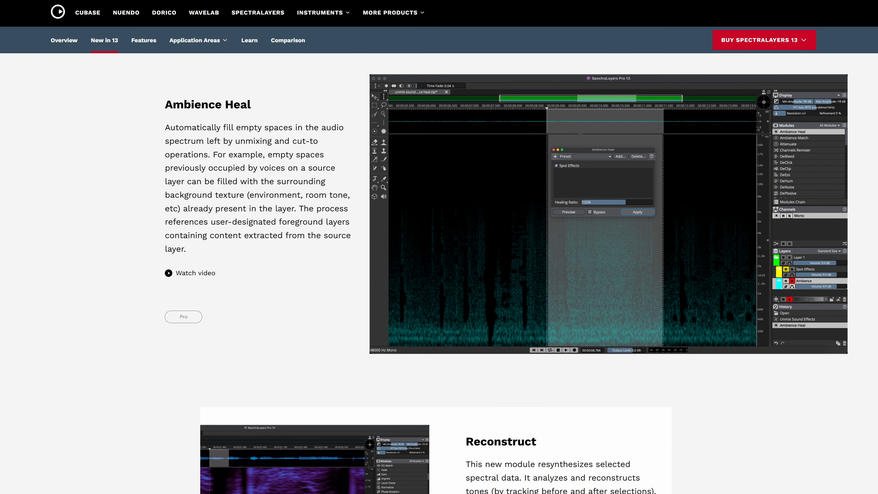
scroll(439, 273, down, 13)
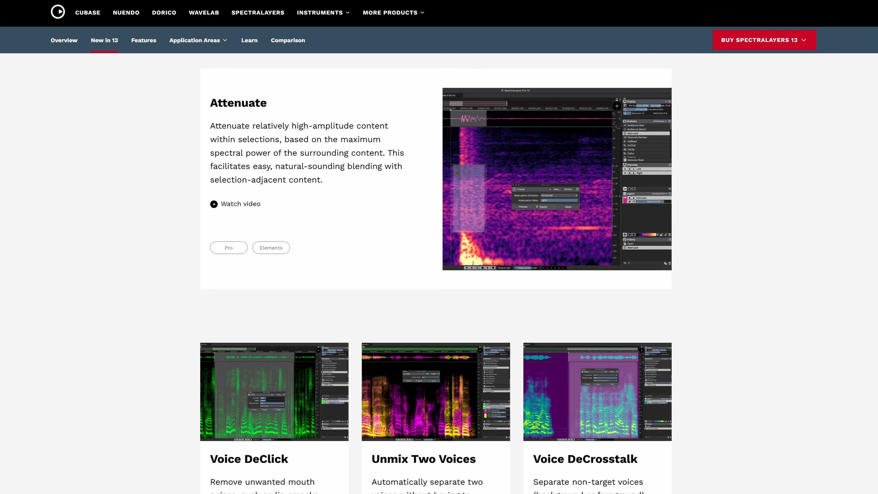
scroll(439, 273, down, 15)
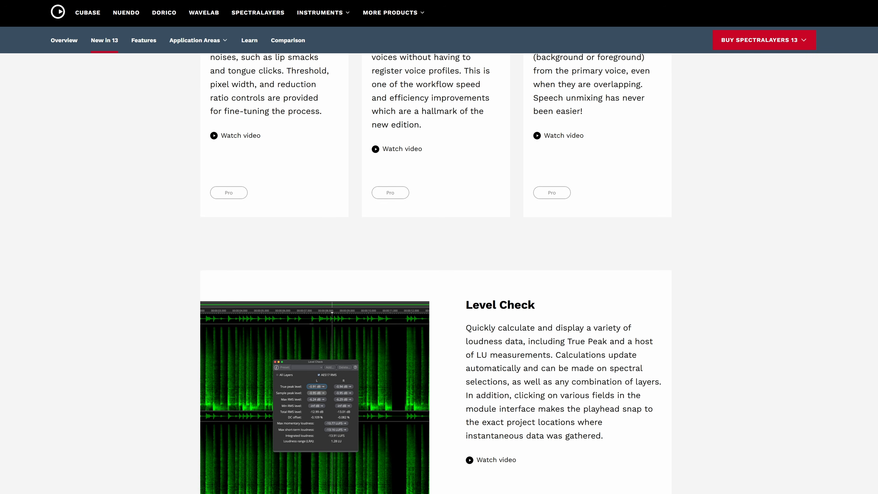
scroll(439, 273, down, 4)
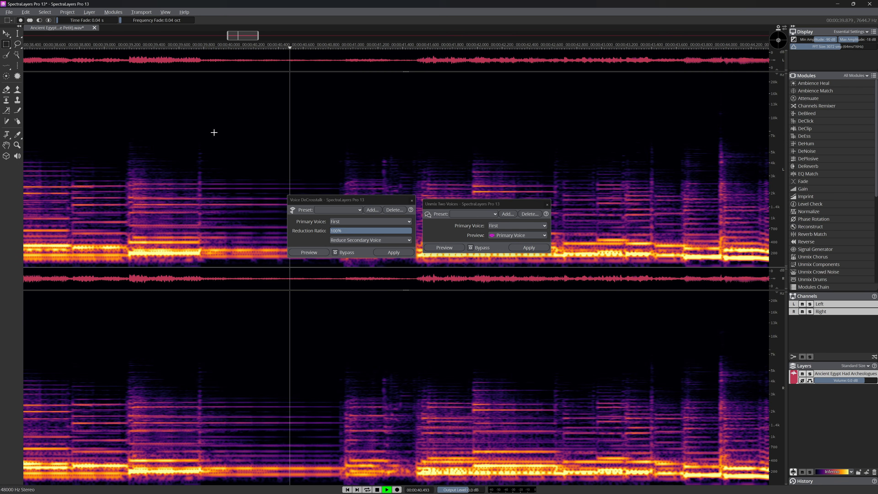
- In SpectraLayers, select a rectangular time-frequency region between about 3 and 7 kHz in the quiet upper part of the spectrogram
drag(214, 132, 315, 182)
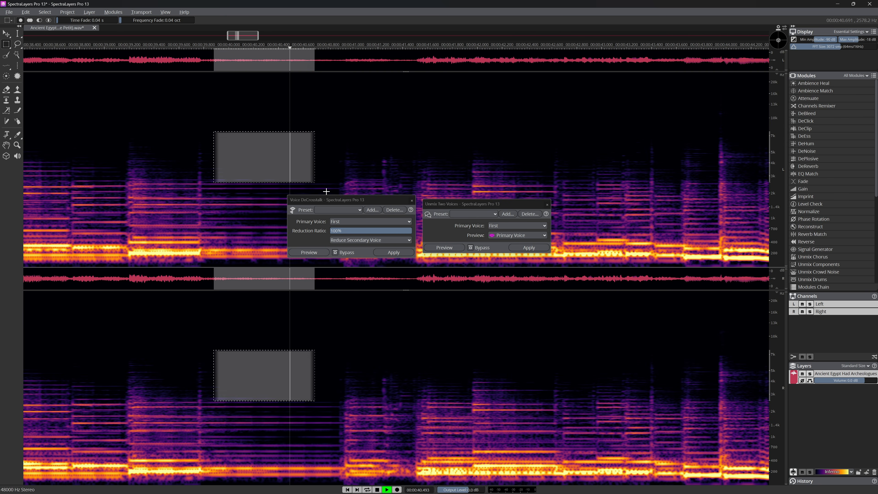
drag(370, 133, 476, 119)
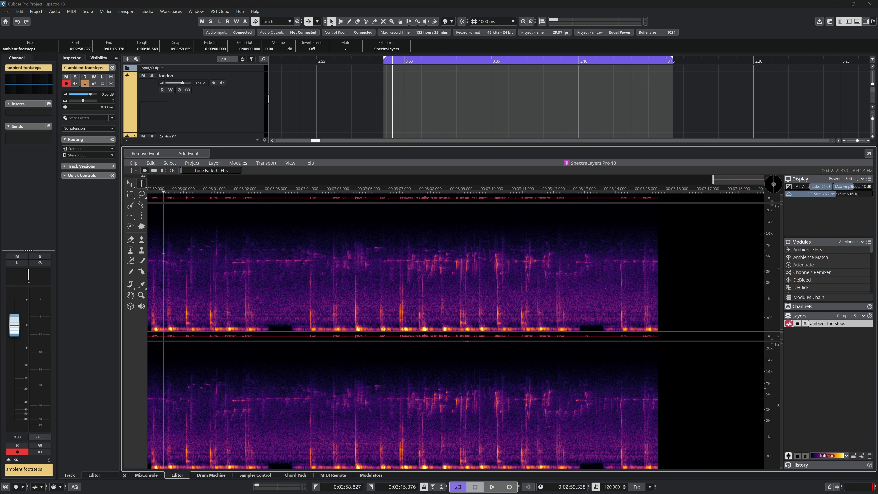
- In Cubase, play the ambient footsteps clip and unmix its sound effects with 3.0s ambience analysis, 1.0dB threshold, 9.0dB tolerance and 2-pixel smoothing
key(space)
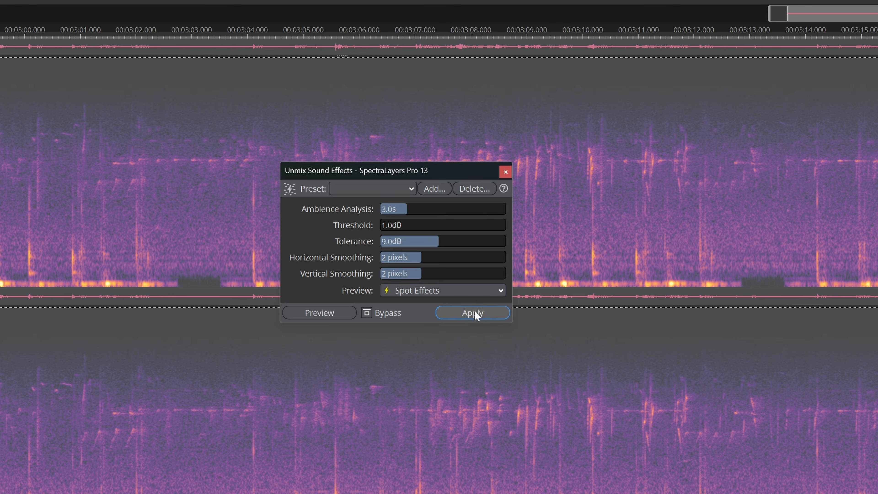
click(472, 311)
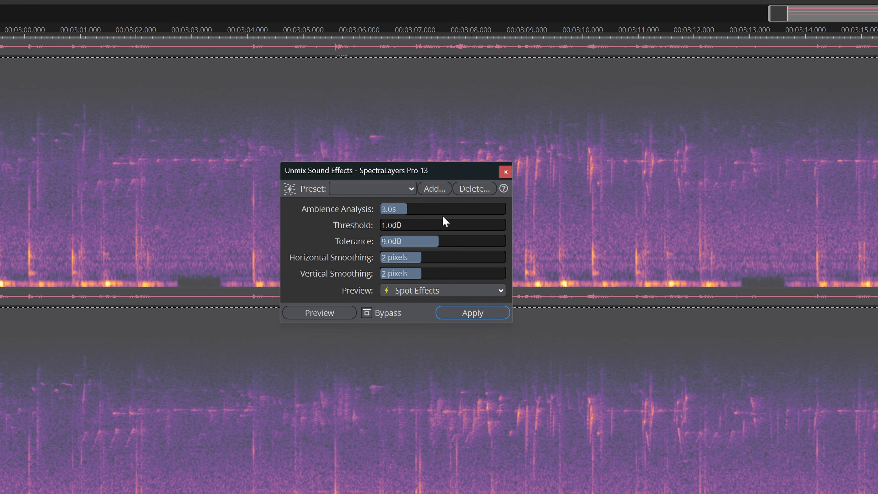
- Play the unmixed footsteps clip with the Spot Effects layer muted to hear the remaining ambience
click(49, 158)
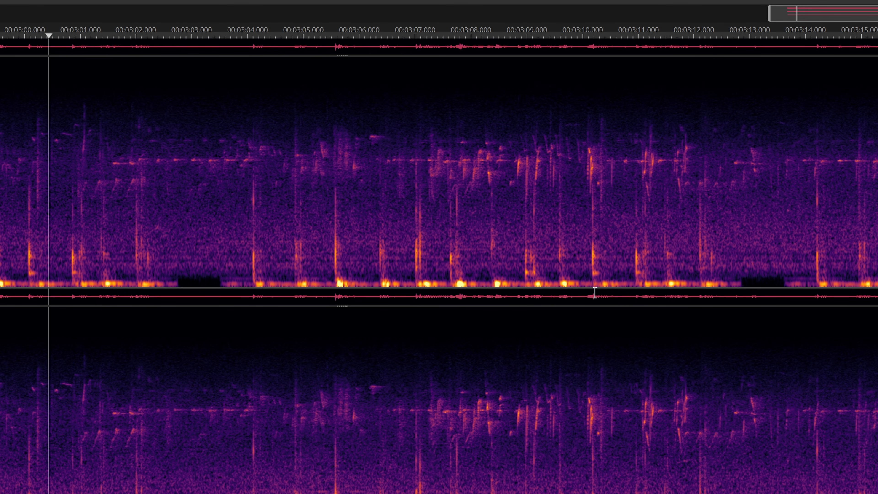
click(808, 331)
click(807, 331)
click(800, 331)
key(space)
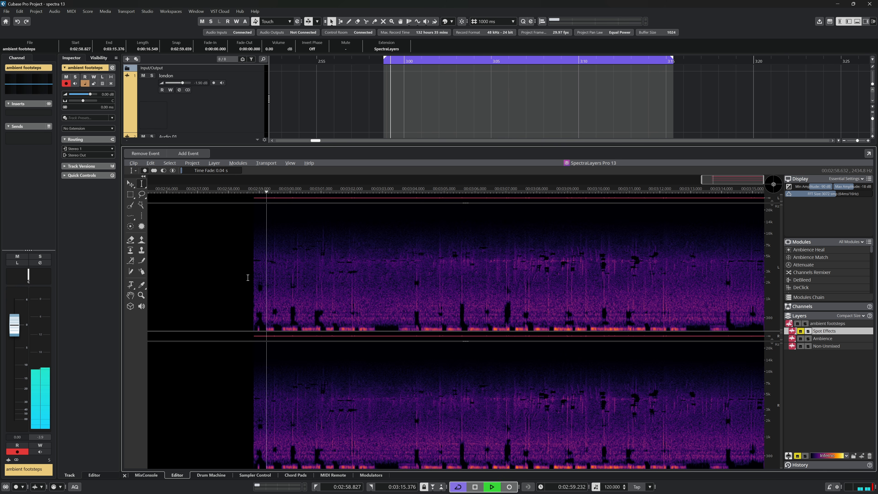
- Listen to the Spot Effects layer and the Non-Unmixed layer separately by soloing each in turn, and clear both solos
click(808, 332)
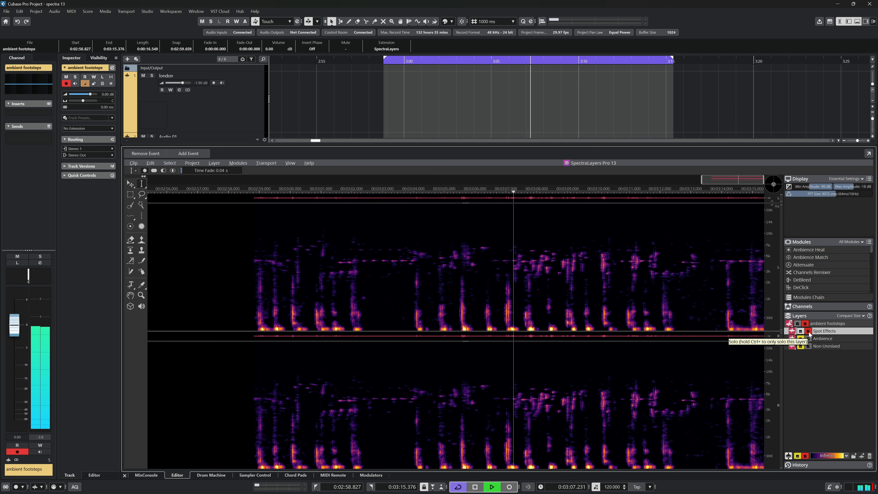
click(808, 331)
click(808, 346)
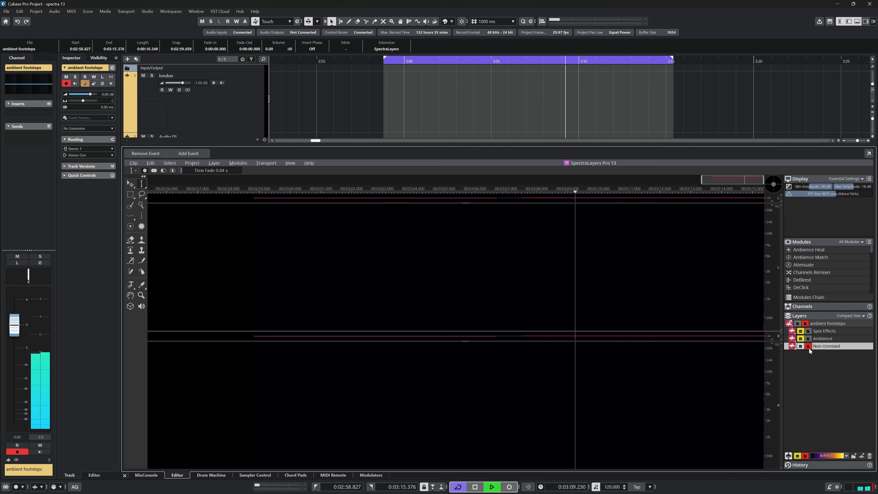
click(808, 347)
- Apply Ambience Heal with Spot Effects as the reference layer and a 100% healing ratio, and close the module
click(251, 278)
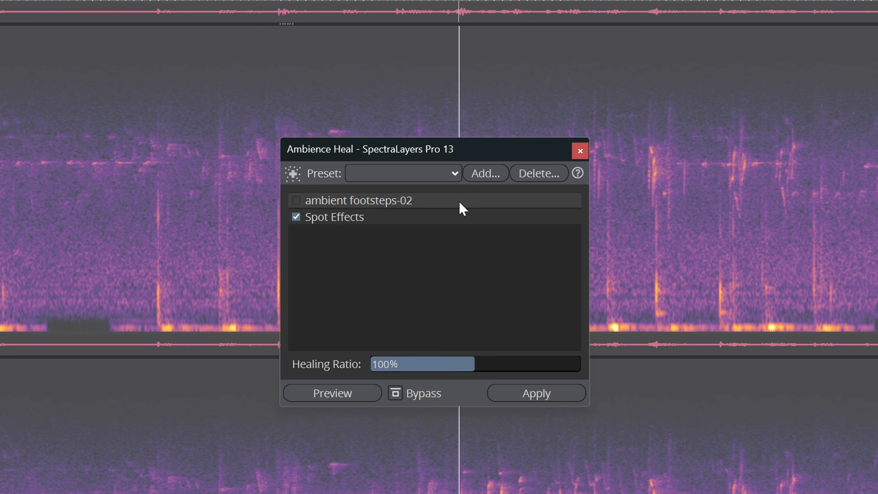
click(551, 397)
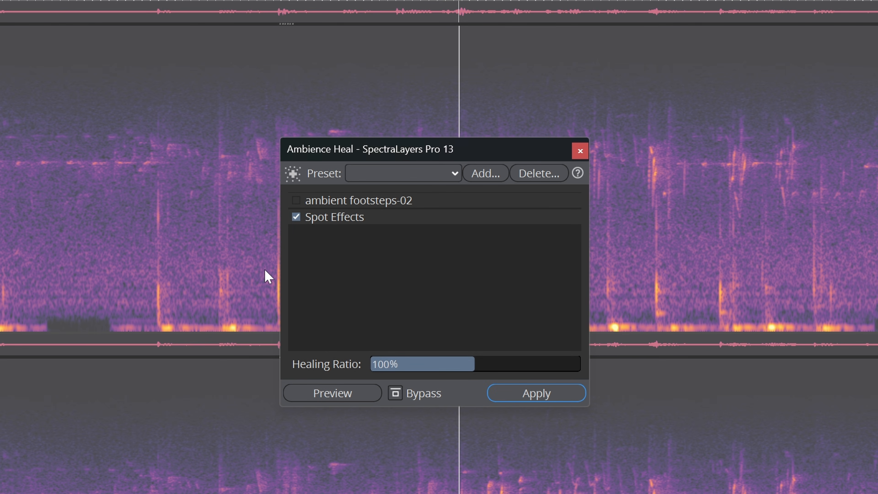
click(580, 152)
- Play the healed ambience with the Spot Effects layer muted, and select the whole clip
click(769, 263)
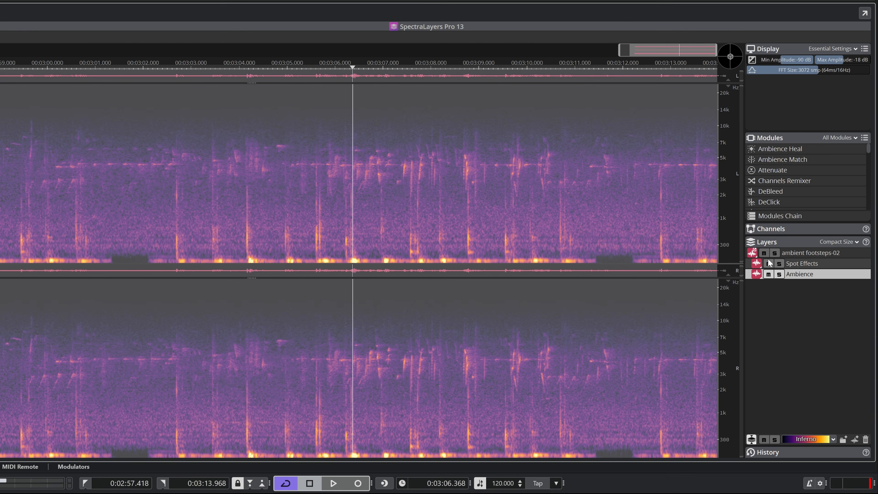
click(49, 195)
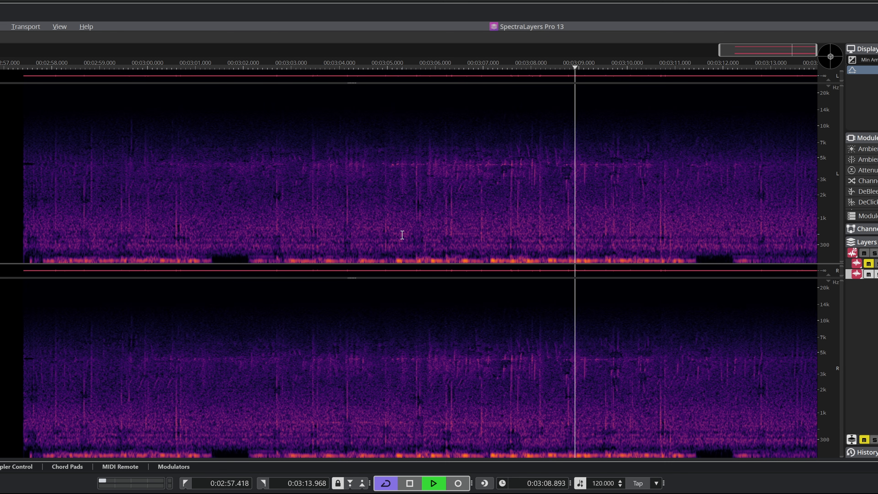
key(ctrl+a)
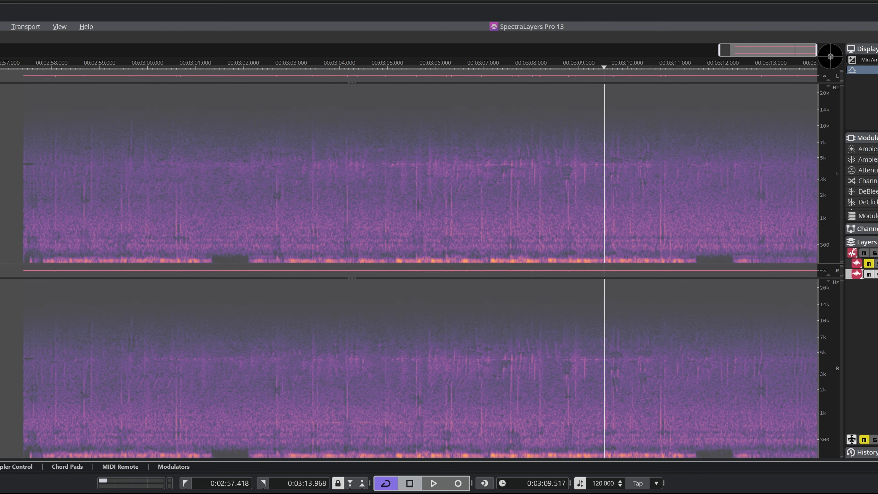
- Reconstruct a low-frequency gap with noise, tonal and transients reconstruction at 100%, horizontal noise direction and 6dB tonal match threshold, and play the result
click(0, 114)
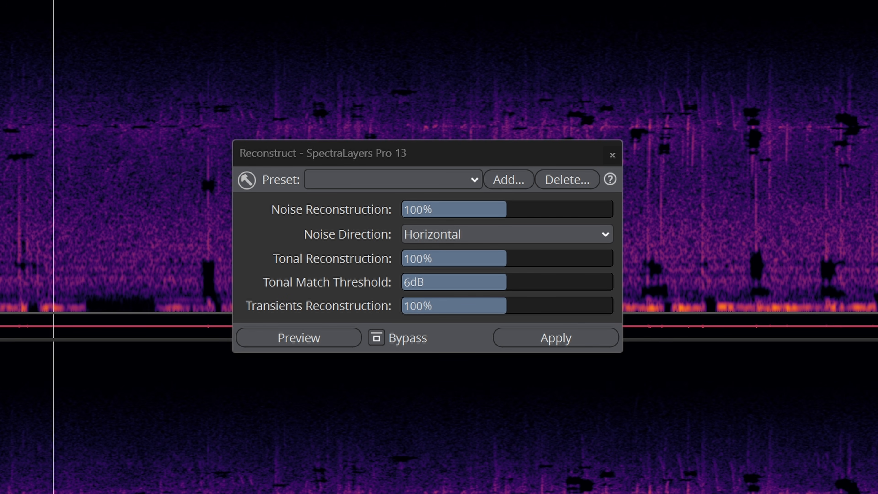
drag(160, 99, 687, 210)
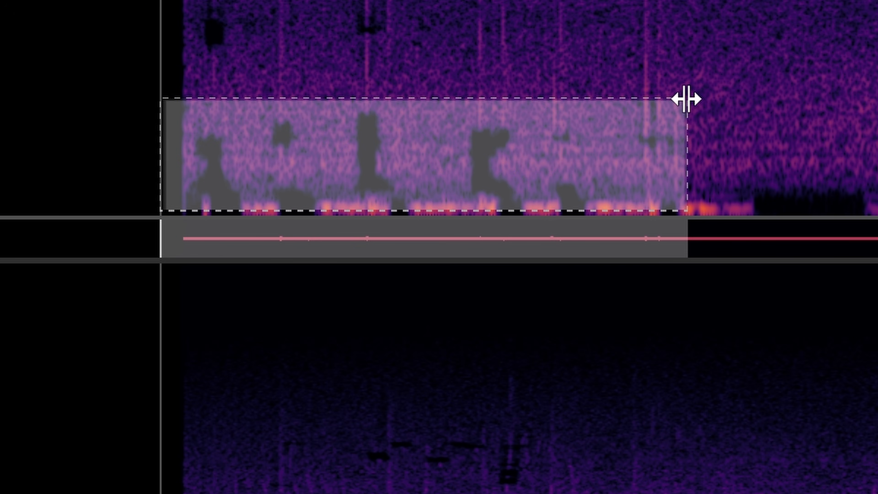
drag(685, 95, 643, 88)
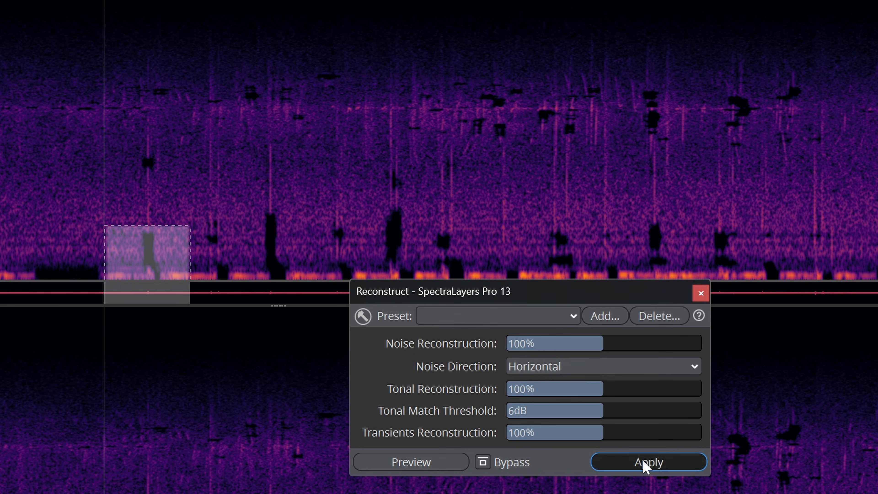
click(646, 463)
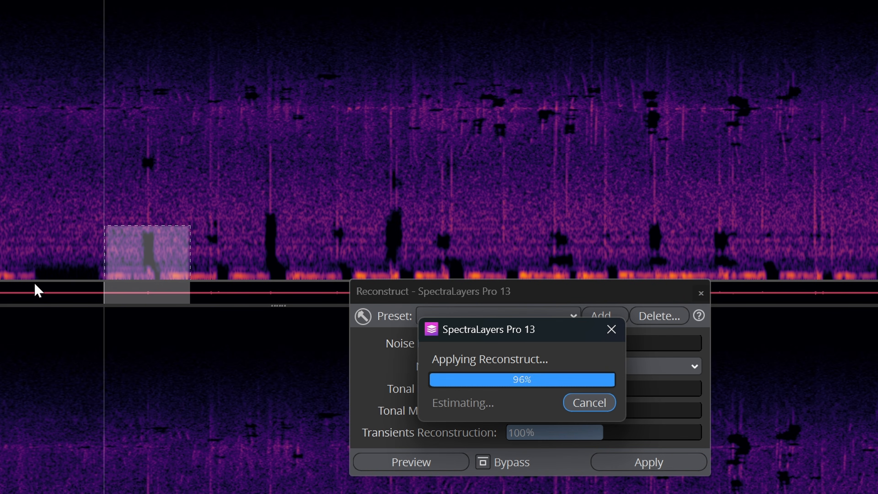
click(79, 258)
key(space)
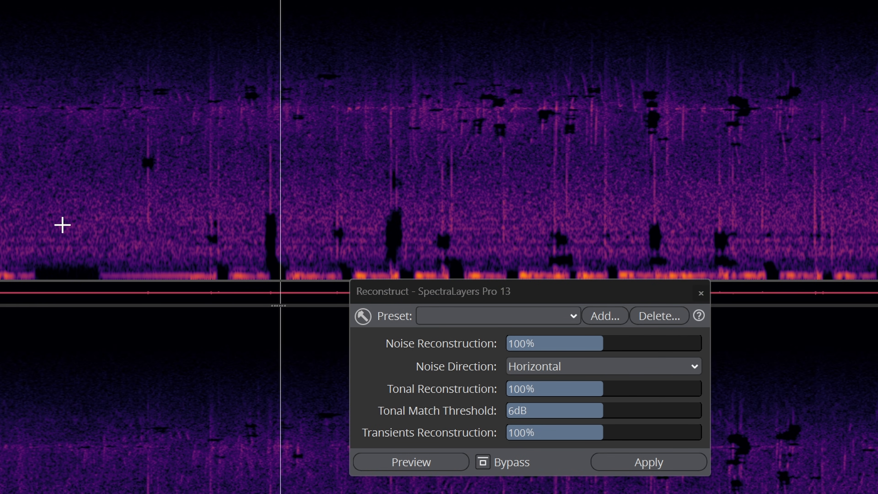
- Reconstruct the small gap above the repaired area and the next tall low-frequency gap with the same module settings
drag(113, 148, 182, 175)
click(647, 462)
click(55, 203)
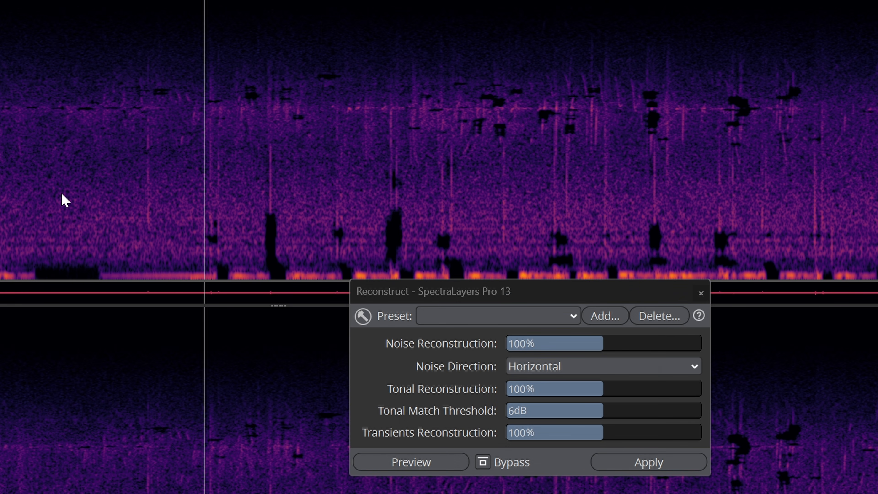
click(251, 200)
drag(256, 199, 294, 289)
click(654, 465)
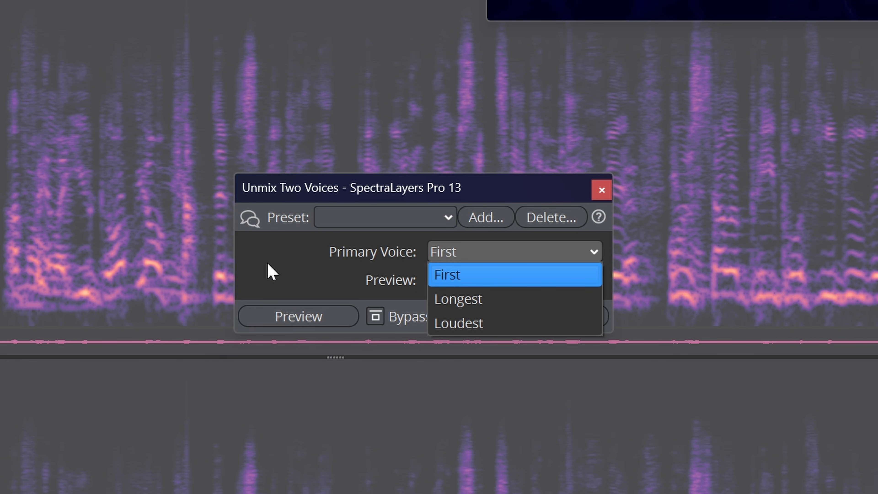
- Unmix the free nation clip into two voices with First as the primary voice, play it and close the module
click(269, 266)
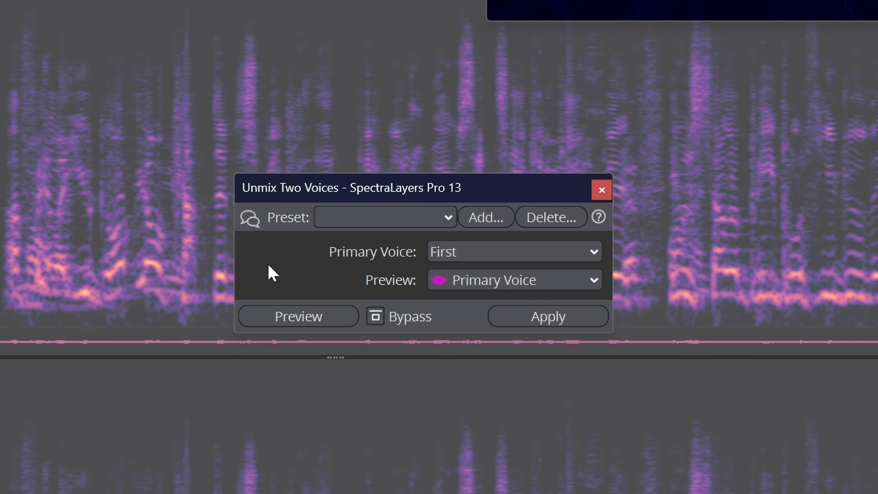
click(557, 324)
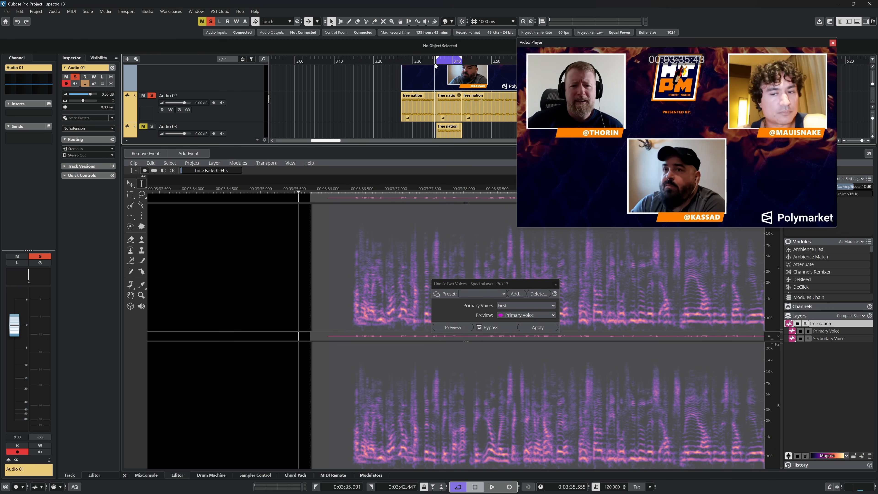
key(space)
click(555, 284)
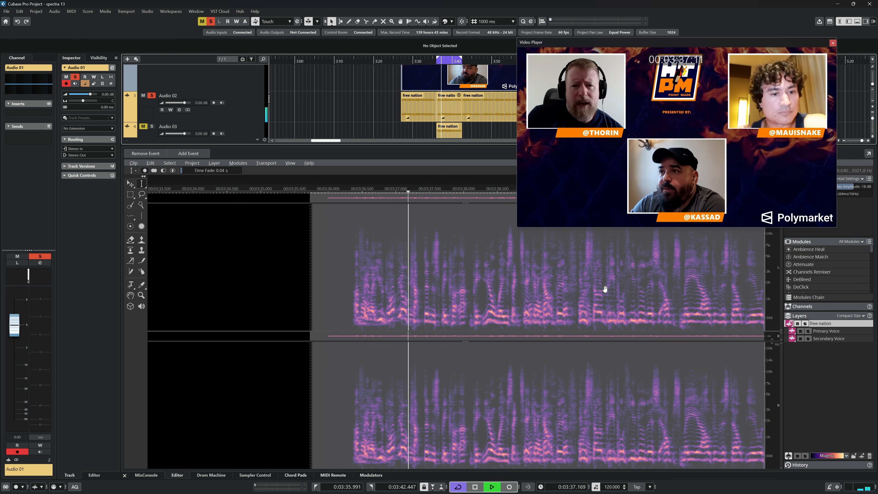
- Compare the unmixed voices during playback by muting the Primary Voice and Secondary Voice layers in turn, and unmute both
click(800, 331)
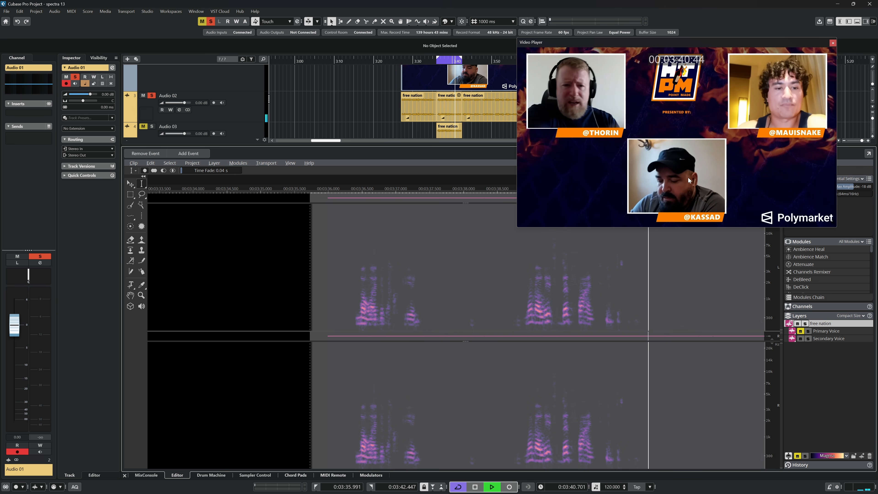
click(800, 339)
click(800, 332)
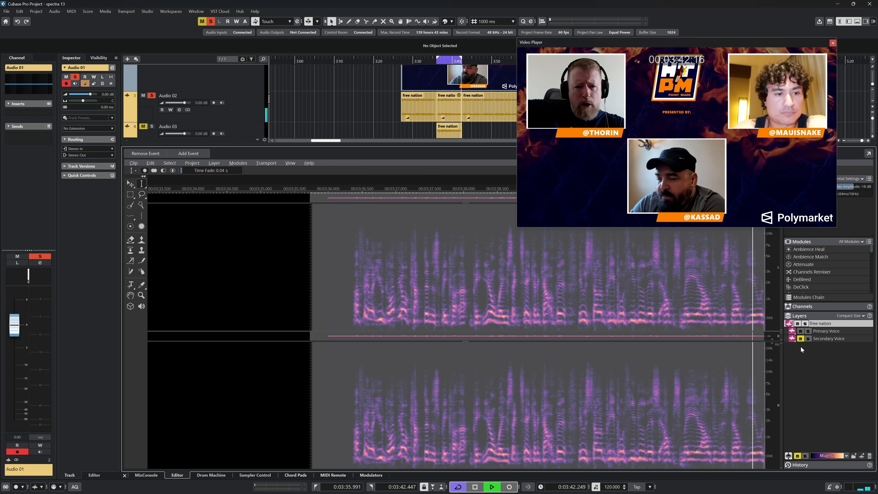
click(799, 339)
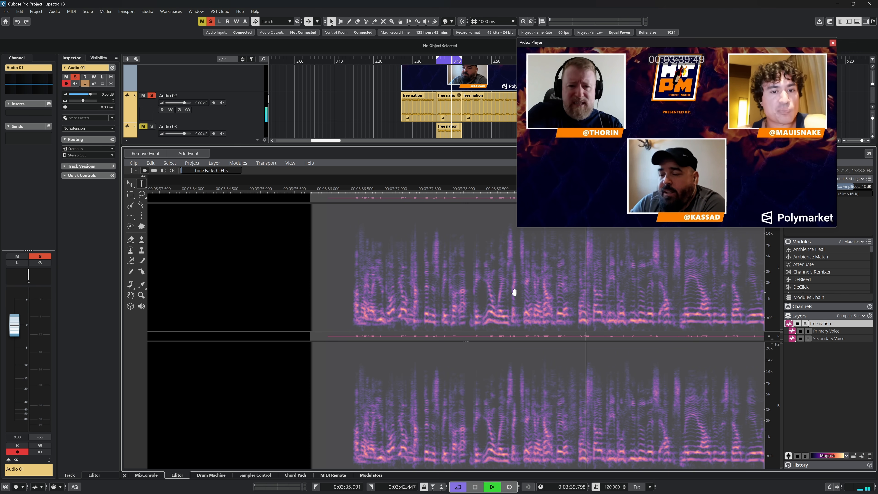
- Move the video player clear of the arrangement and copy the Primary Voice layer onto a new track below Audio 03
drag(670, 43, 465, 215)
scroll(706, 80, down, 2)
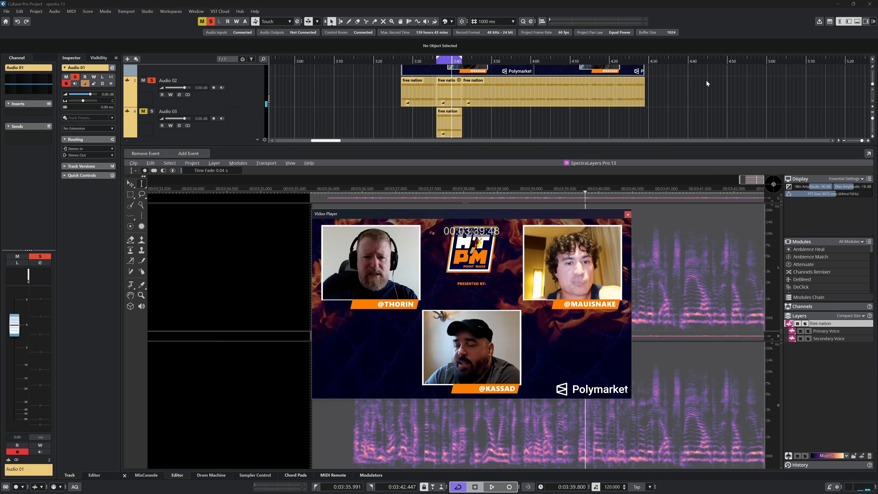
click(827, 338)
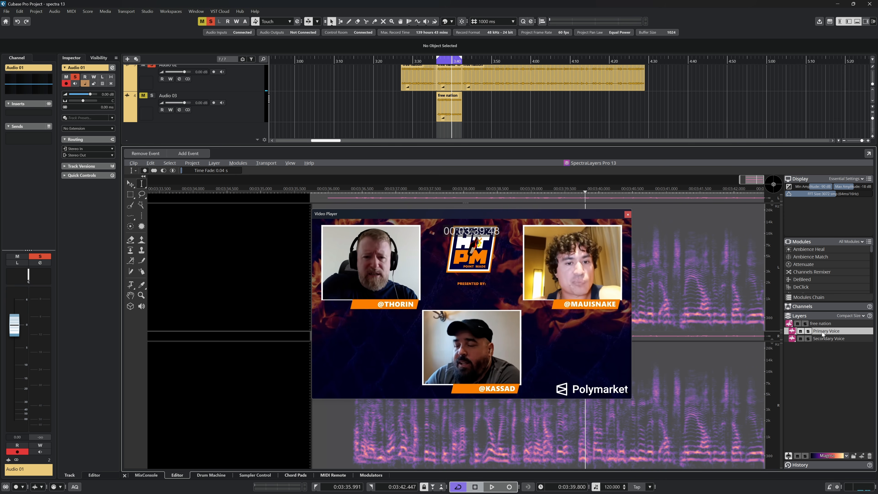
drag(443, 123, 438, 130)
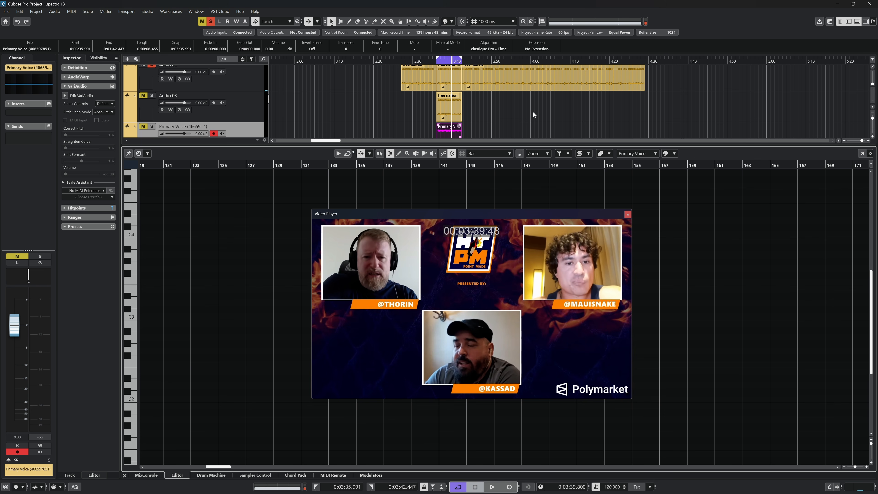
- Close the lower editor with the Primary Voice event selected, and move the video player beside the timeline events
click(450, 110)
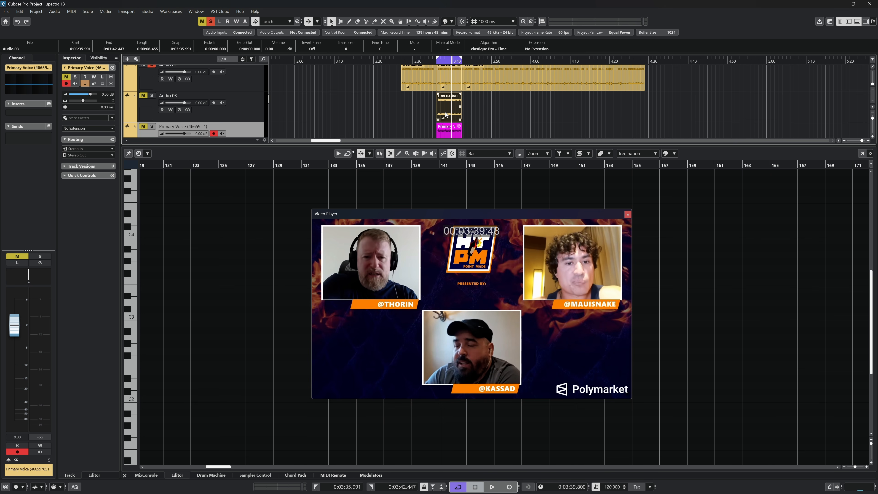
click(447, 133)
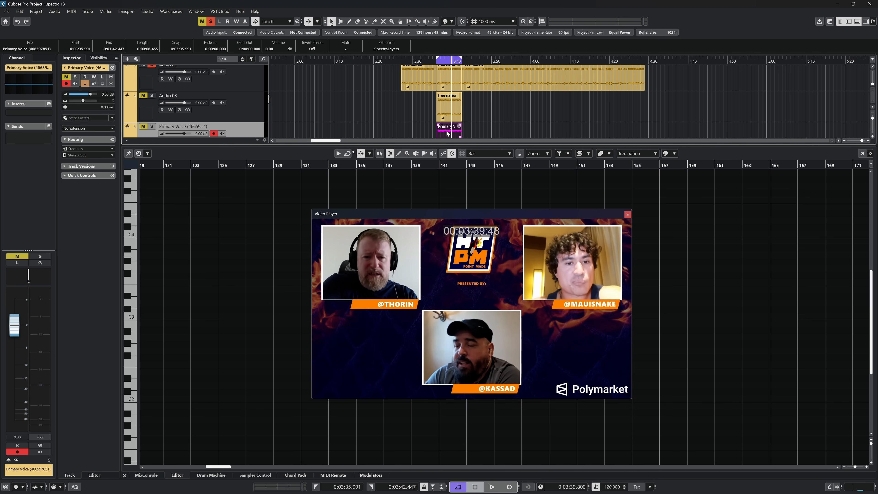
click(857, 22)
drag(489, 216, 718, 229)
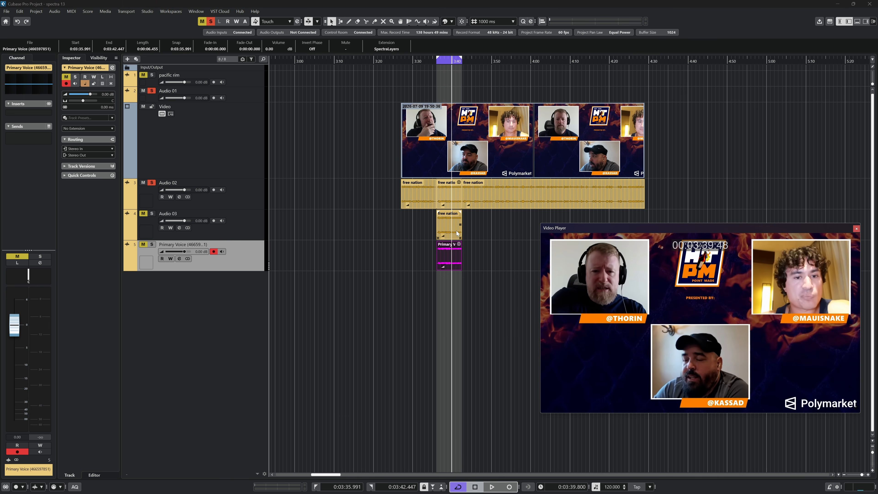
- Separate the speakers in the free nation clip with the Unmix Multiple Voices module
click(449, 200)
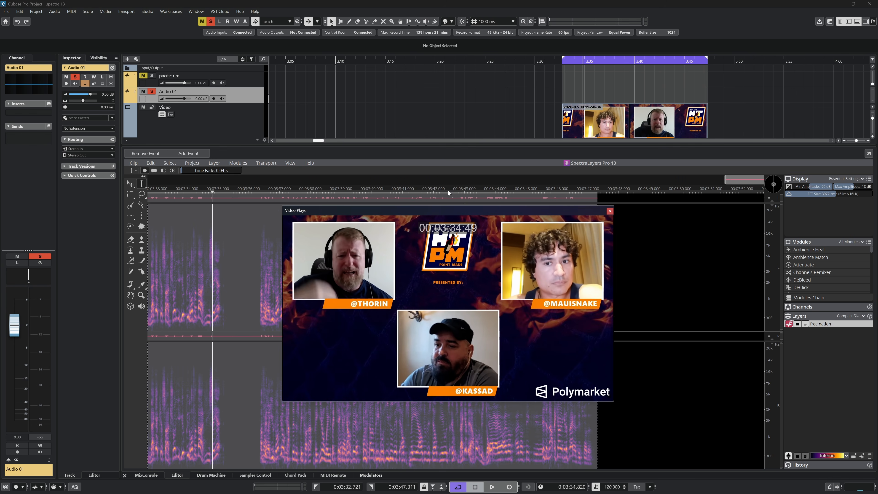
click(238, 162)
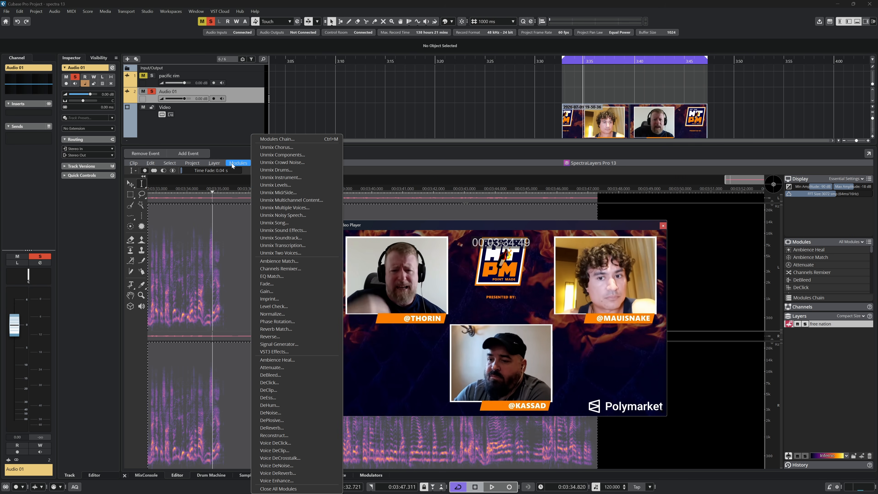
click(284, 208)
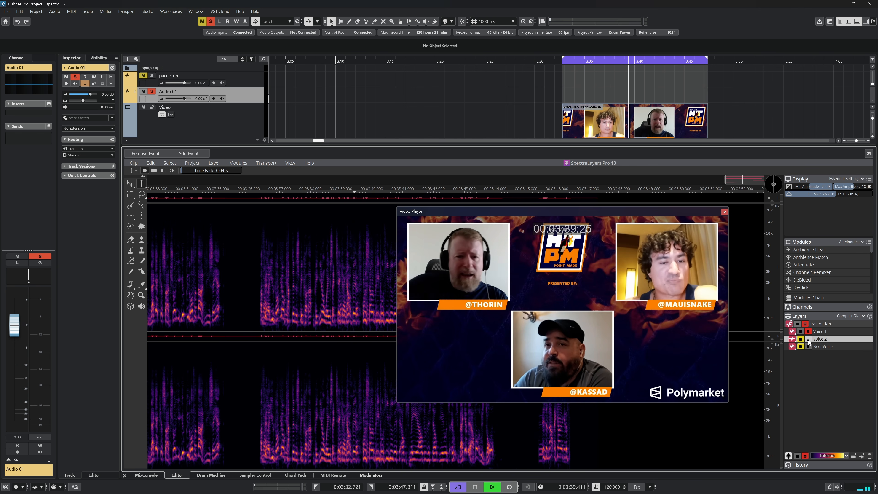
- Compare the unmixed layers during playback by soloing Voice 1 and Voice 2 in turn, and stop playback
click(808, 339)
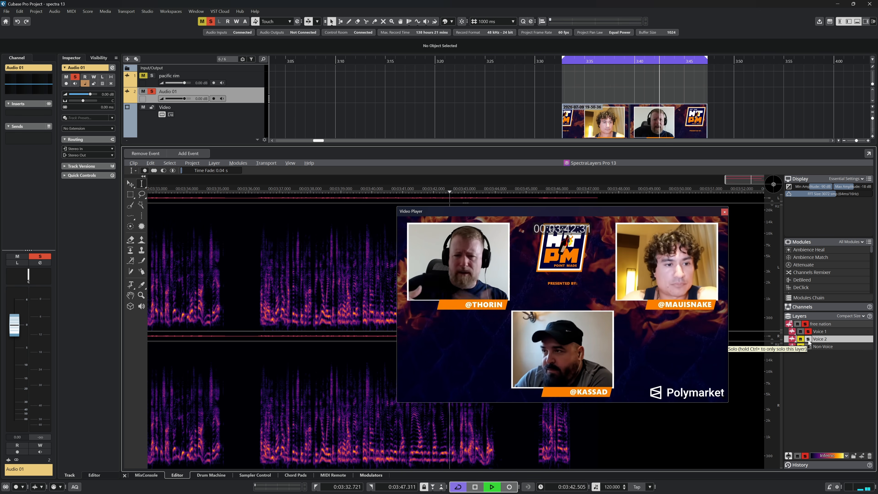
ctrl+click(808, 340)
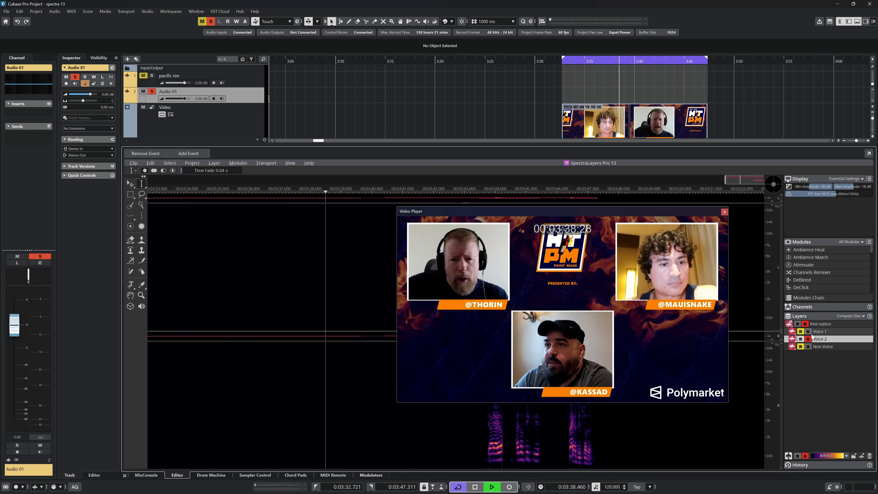
click(808, 333)
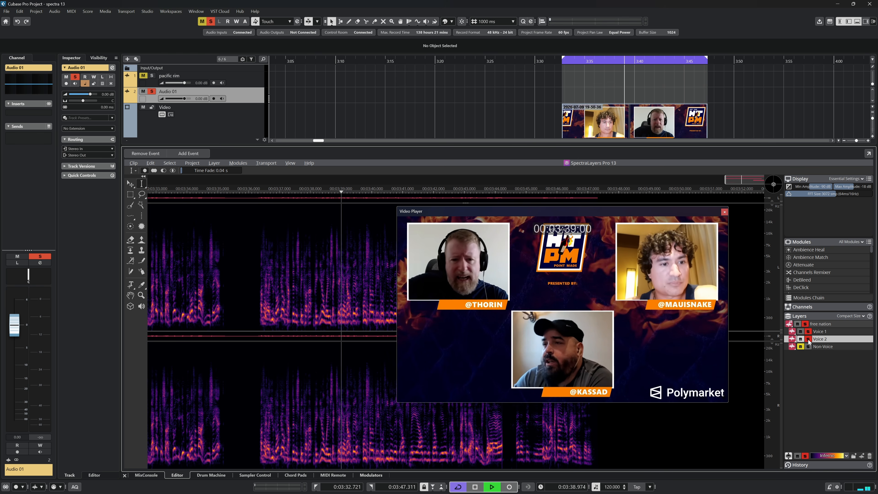
click(808, 339)
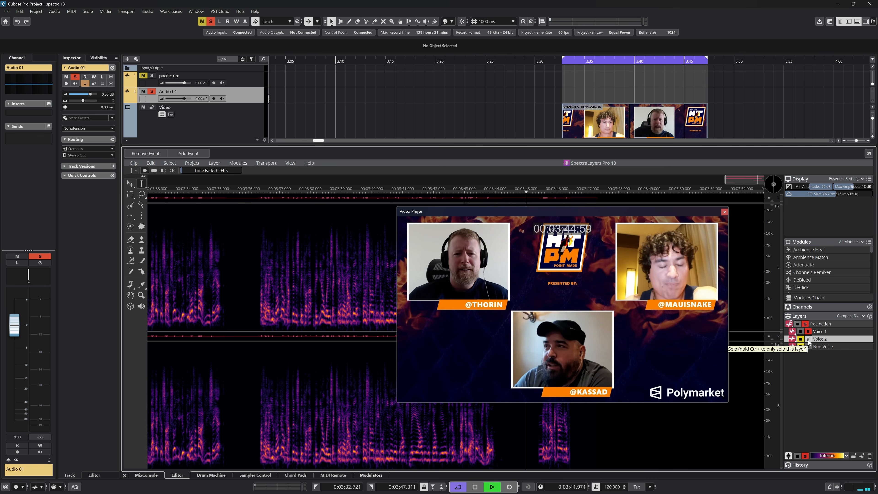
click(809, 340)
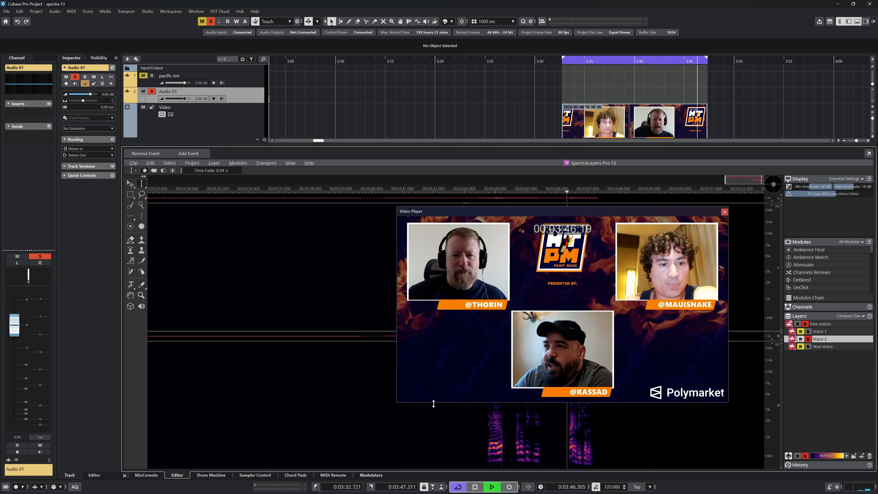
click(306, 420)
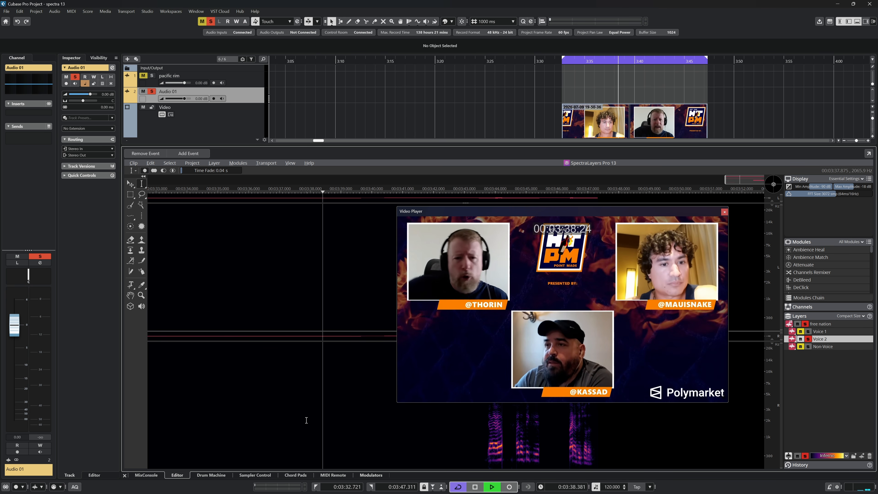
key(space)
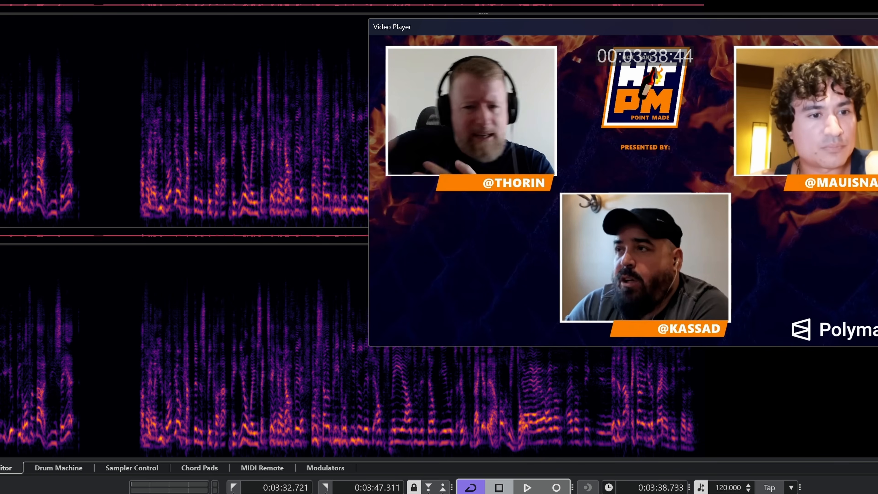
- Try Voice DeCrosstalk on the free nation clip with First as the primary voice, play the result and undo it
double_click(94, 138)
click(139, 1)
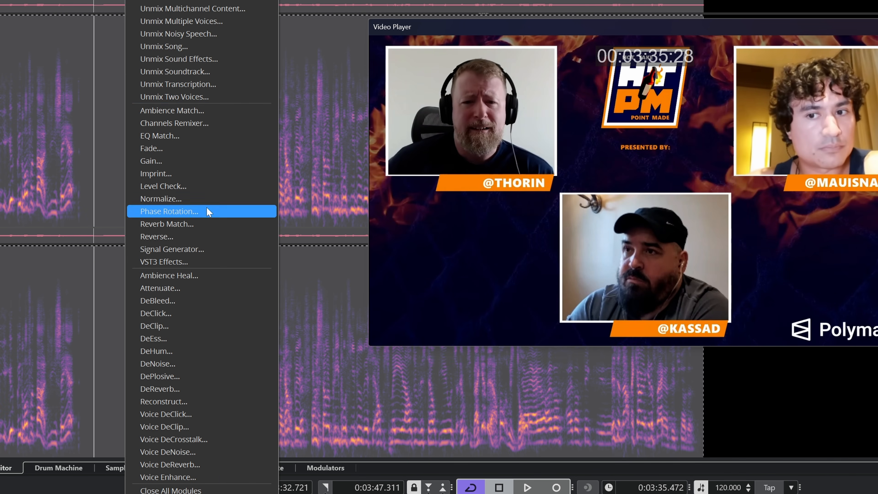
click(194, 441)
click(543, 178)
click(543, 194)
click(534, 209)
click(538, 235)
click(604, 228)
click(135, 206)
key(space)
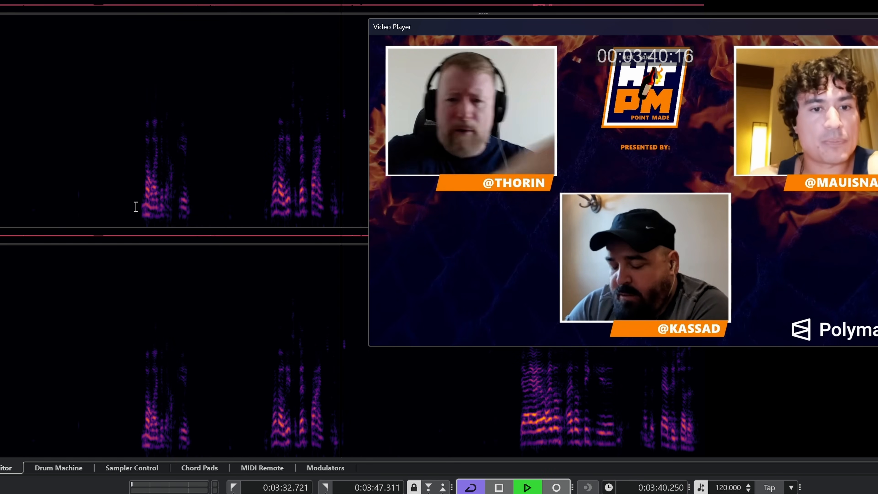
key(space)
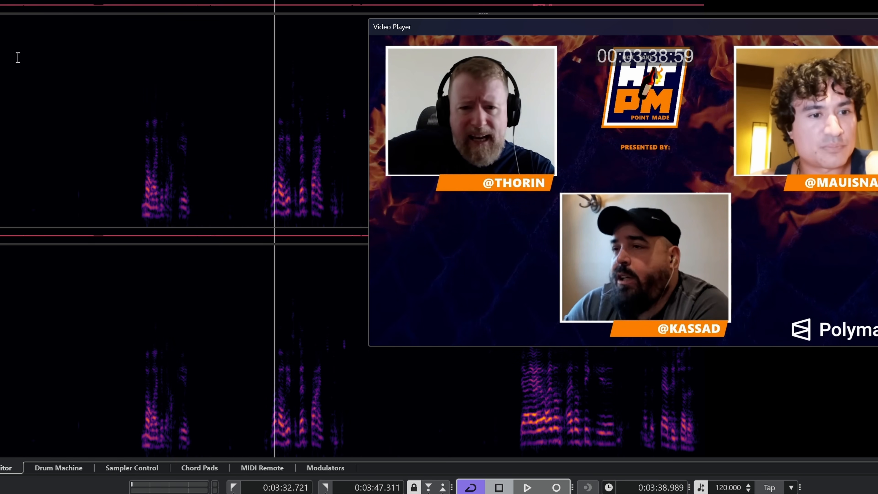
key(ctrl+z)
- Apply Voice DeCrosstalk with First as the primary voice, reducing the secondary voice by 100%, and play the clip
click(198, 451)
click(566, 208)
click(539, 221)
click(604, 229)
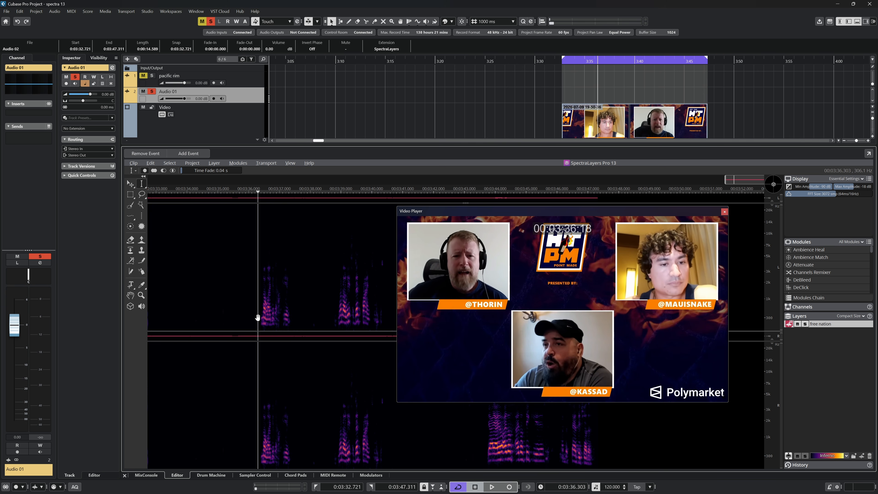
key(space)
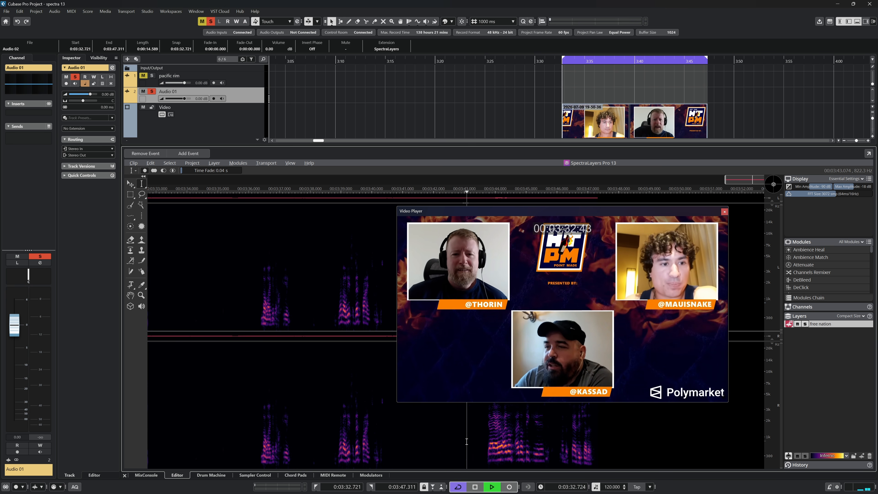
click(324, 419)
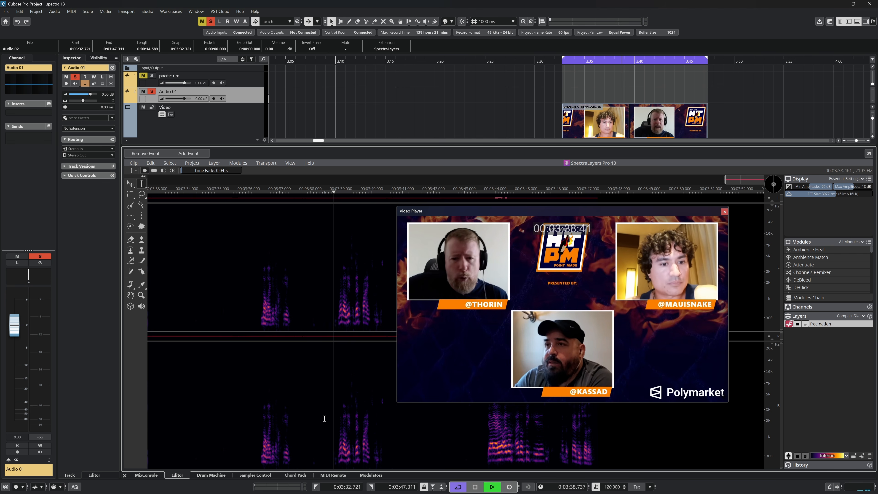
key(space)
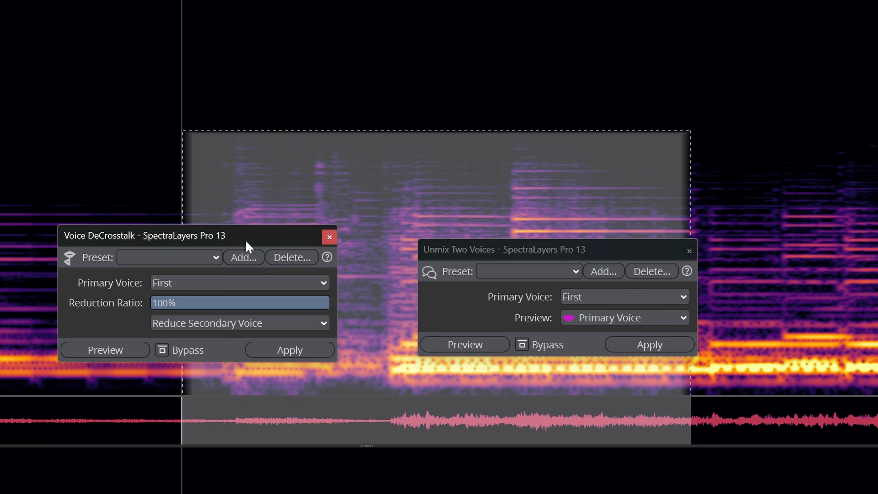
- Arrange the Voice DeCrosstalk and Unmix Two Voices windows side by side and examine the voice reduction options
drag(247, 191, 280, 263)
drag(509, 271, 481, 261)
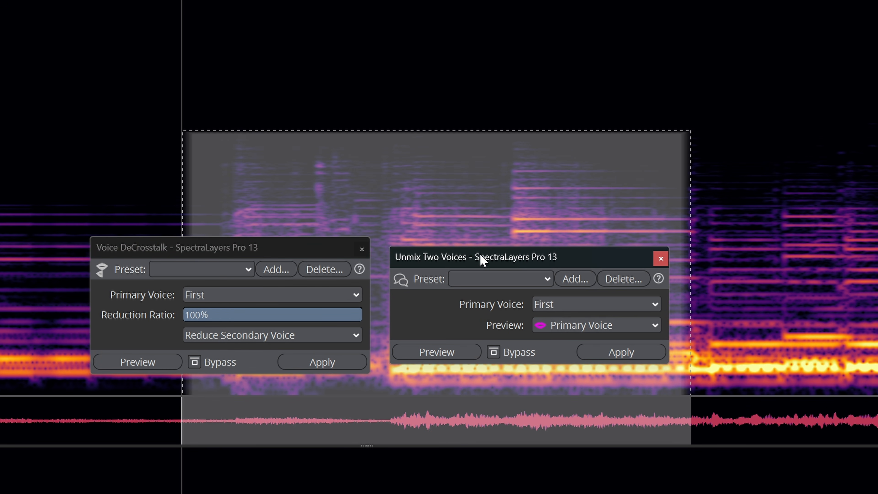
click(299, 337)
click(137, 339)
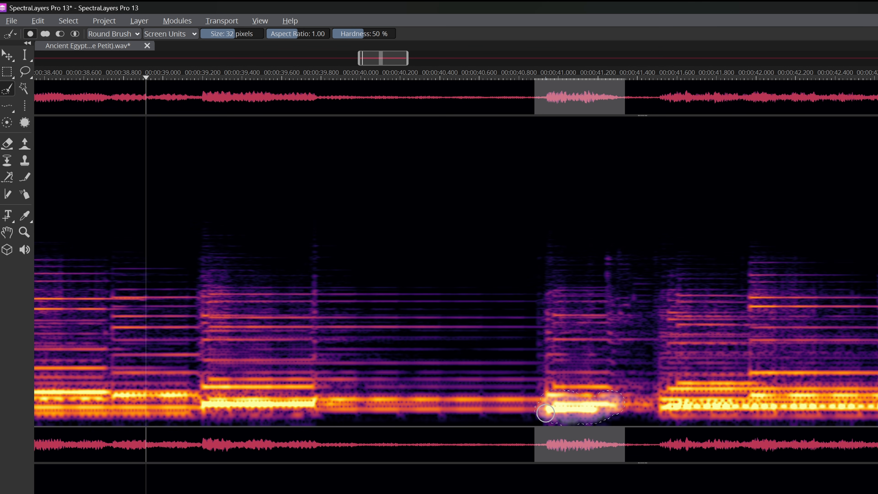
- Try attenuating the brushed low-frequency selection with Horizontal direction and 100% ratio, close the module and undo the change
click(184, 22)
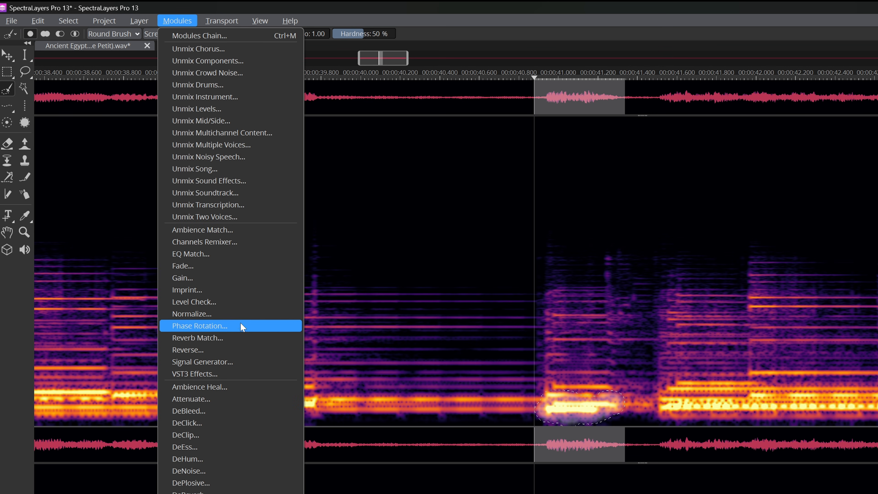
click(232, 400)
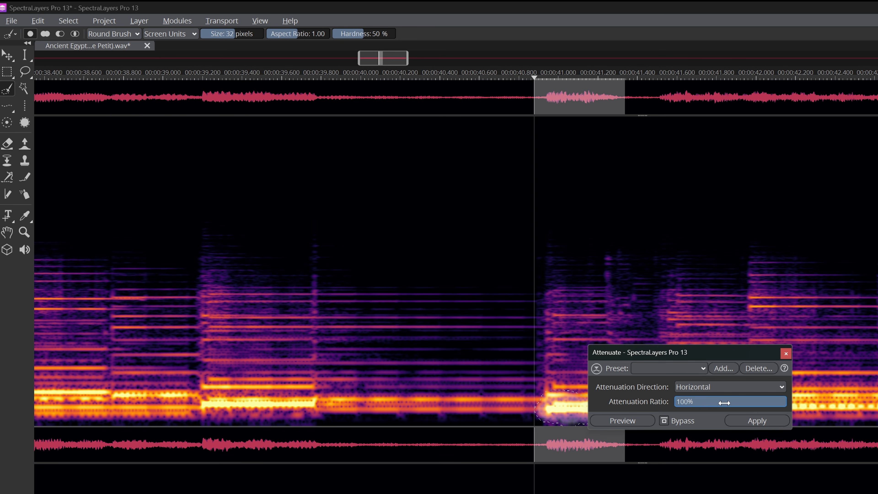
click(764, 420)
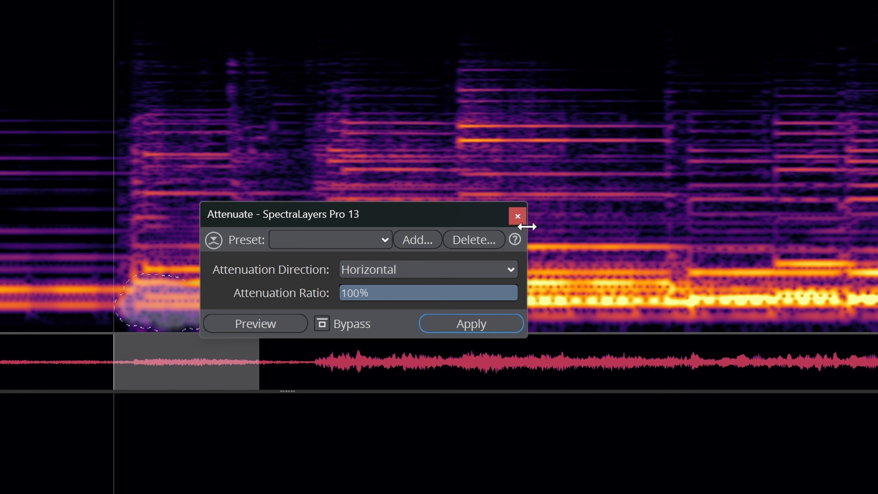
click(786, 353)
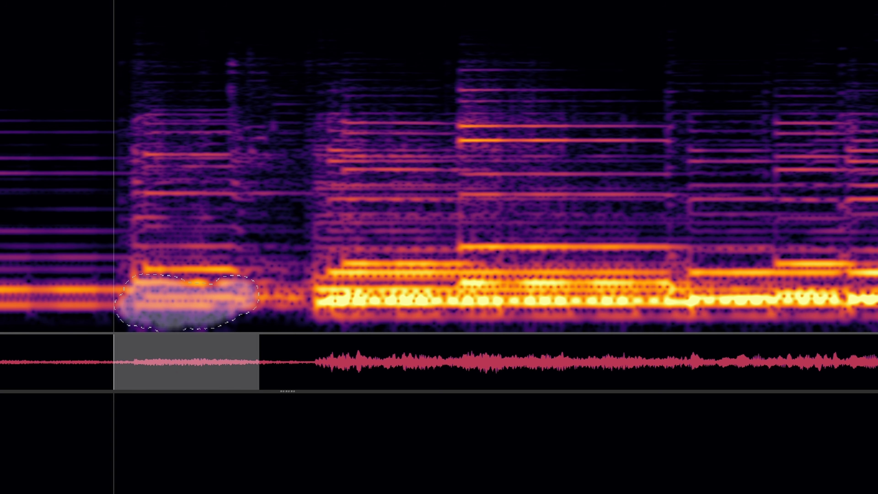
key(ctrl+z)
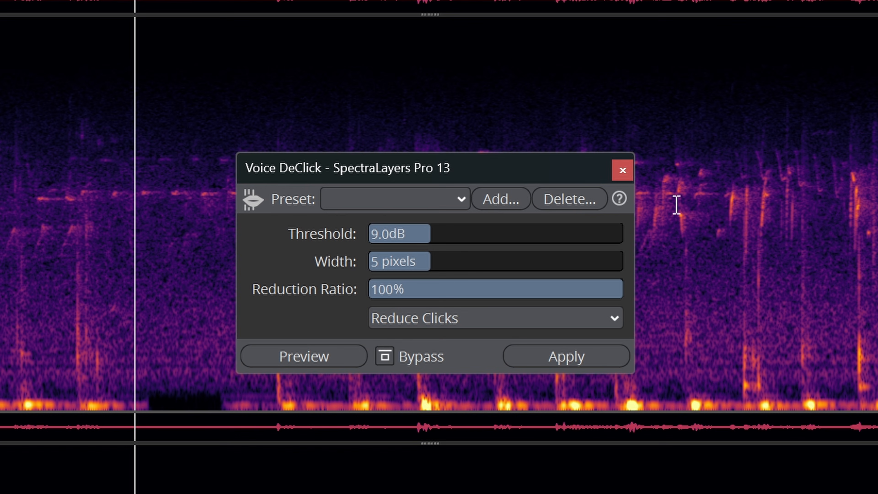
- Close the Voice DeClick module and add RX 12 Mouth De-click as an insert on Audio 01, closing its window
click(622, 171)
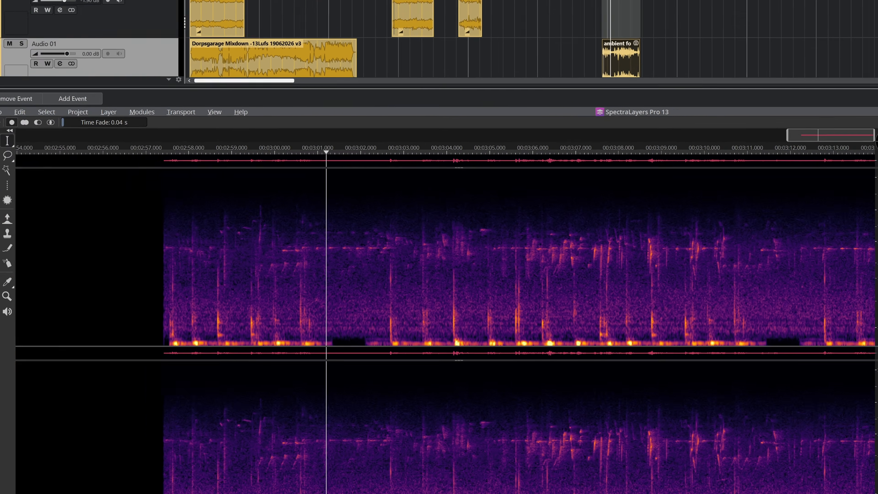
click(40, 114)
text(mouth)
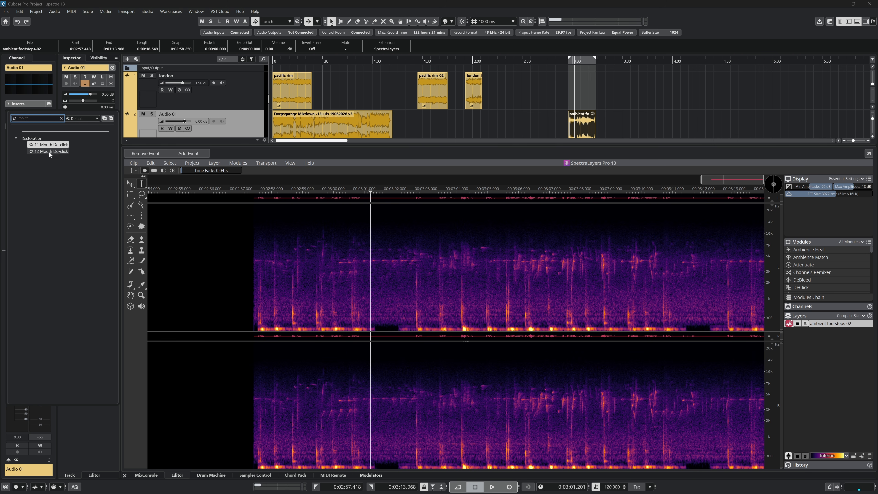
click(49, 151)
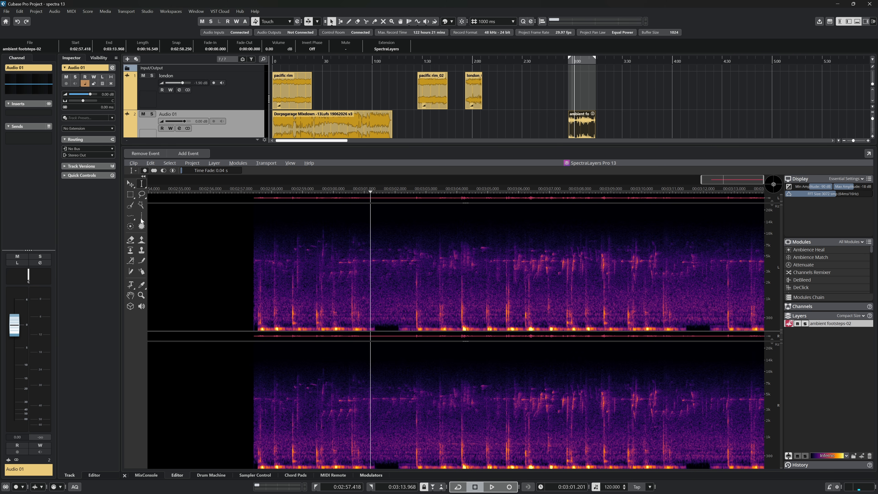
drag(384, 89, 470, 183)
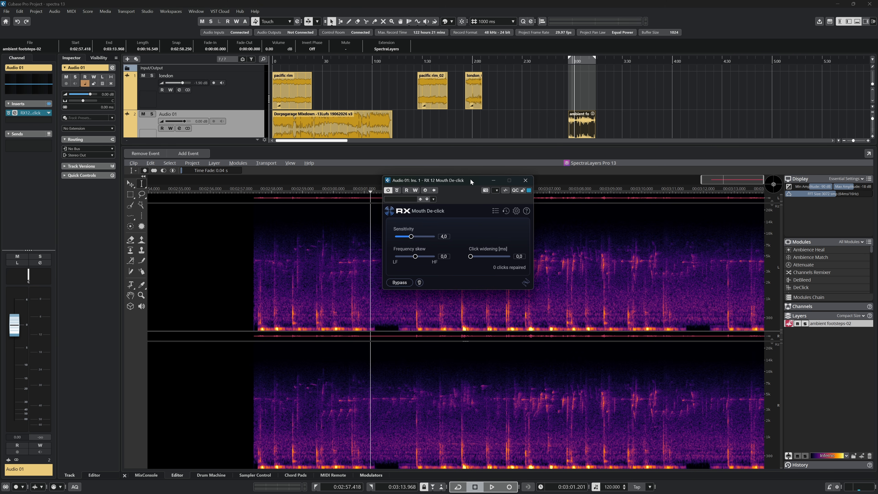
click(525, 181)
- Enable the SpectraLayers extension on the free nation event of Audio 02 and choose the Level Check module
scroll(692, 92, down, 2)
click(644, 125)
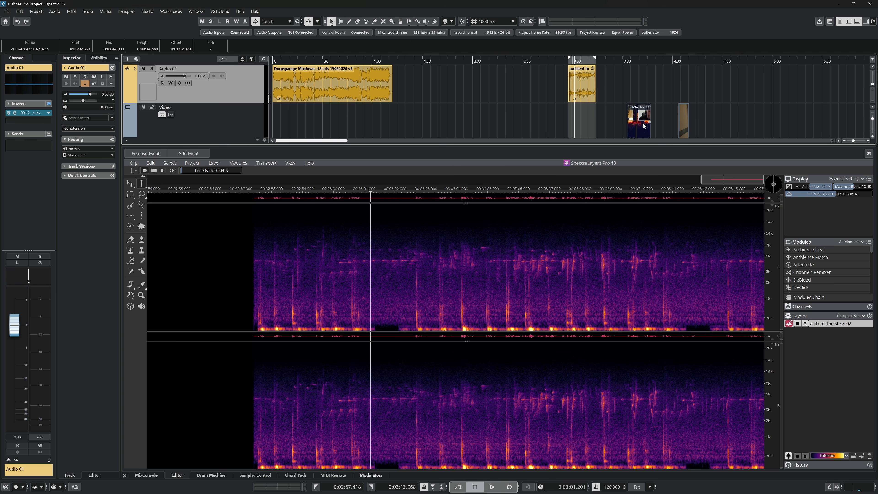
scroll(644, 125, down, 2)
click(643, 124)
click(58, 12)
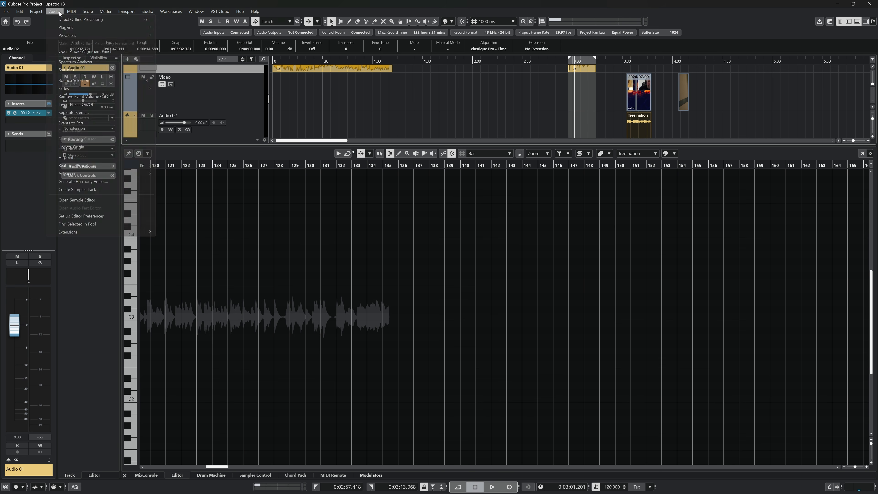
mouse_move(71, 232)
click(176, 232)
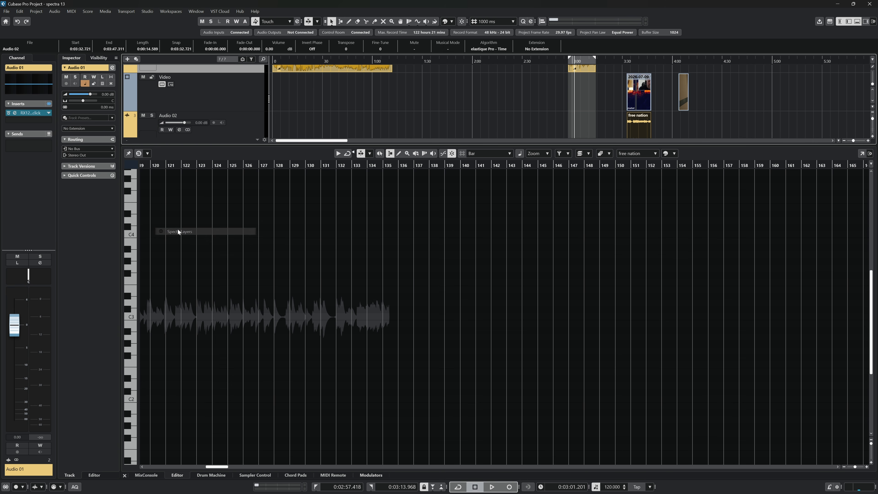
click(246, 166)
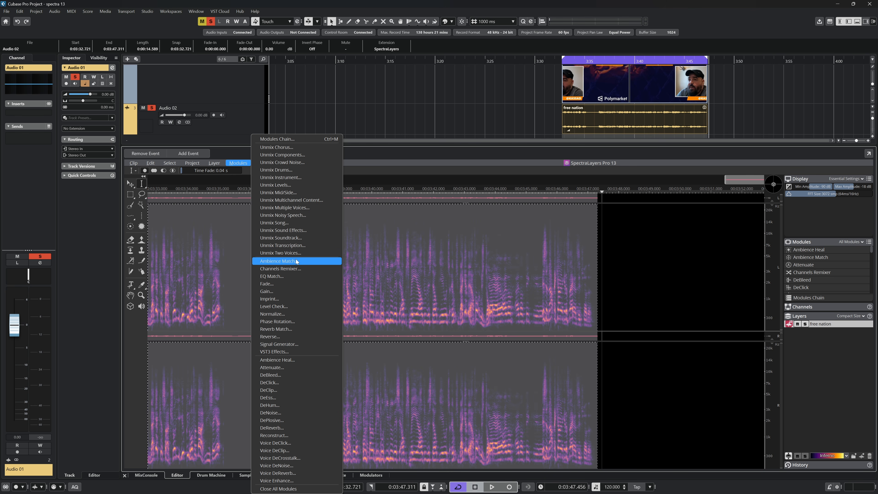
click(288, 305)
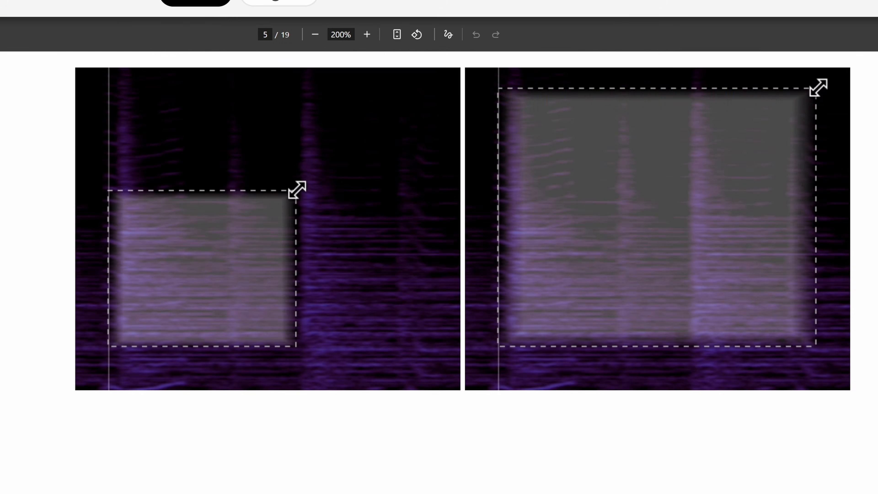
- Examine the new and improved modules on the SpectraLayers 13 web page and show its purchase options
scroll(439, 273, down, 20)
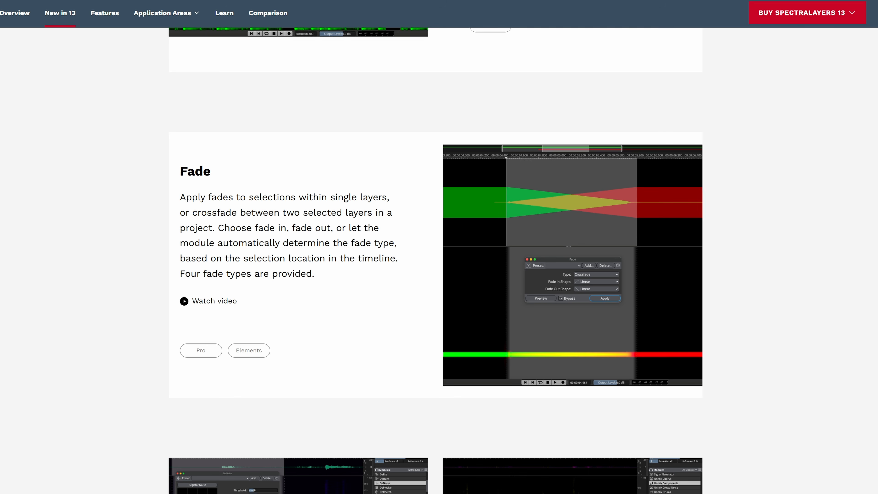
scroll(436, 259, down, 10)
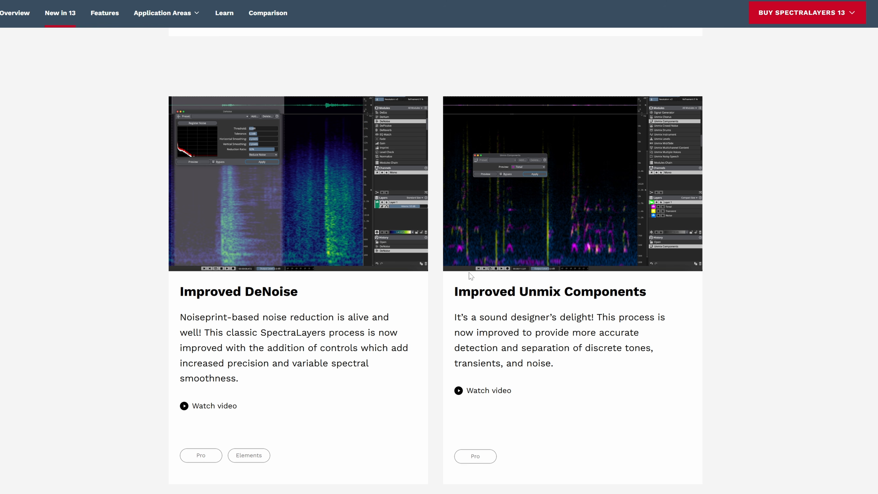
mouse_move(798, 15)
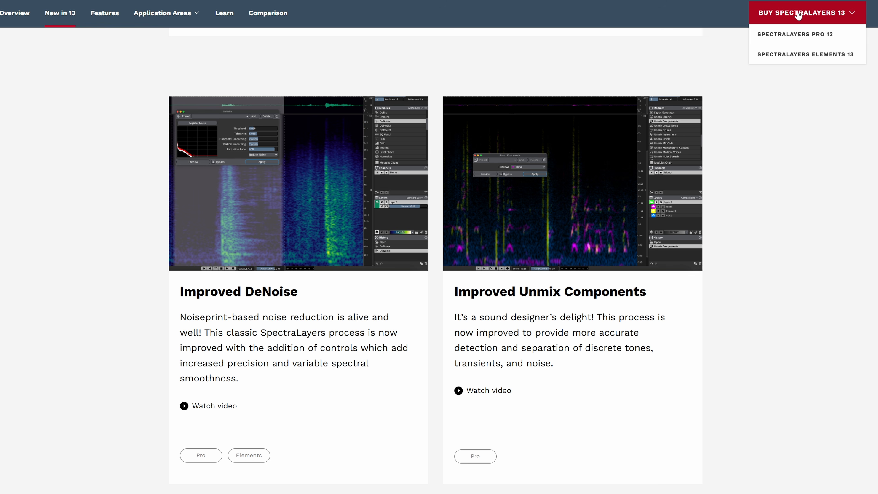
- Open the SpectraLayers Pro 13 purchase options for existing customers and check the prices of the older-version updates and all upgrades
click(791, 34)
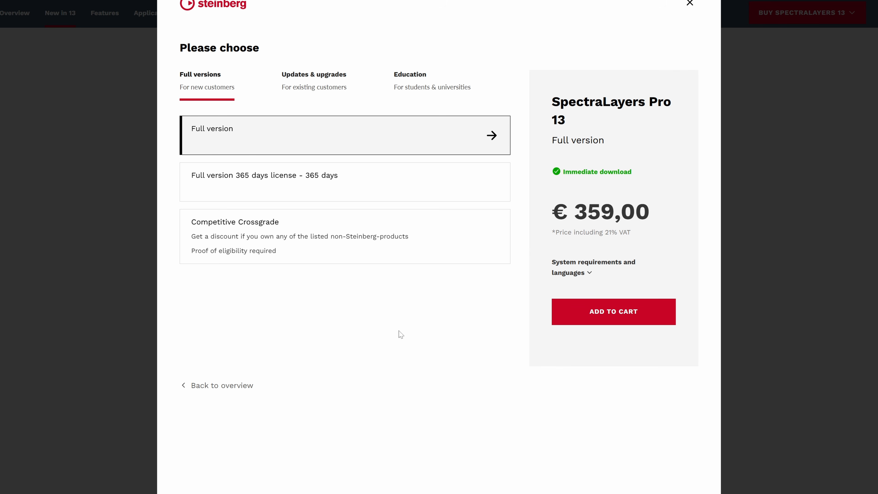
click(316, 87)
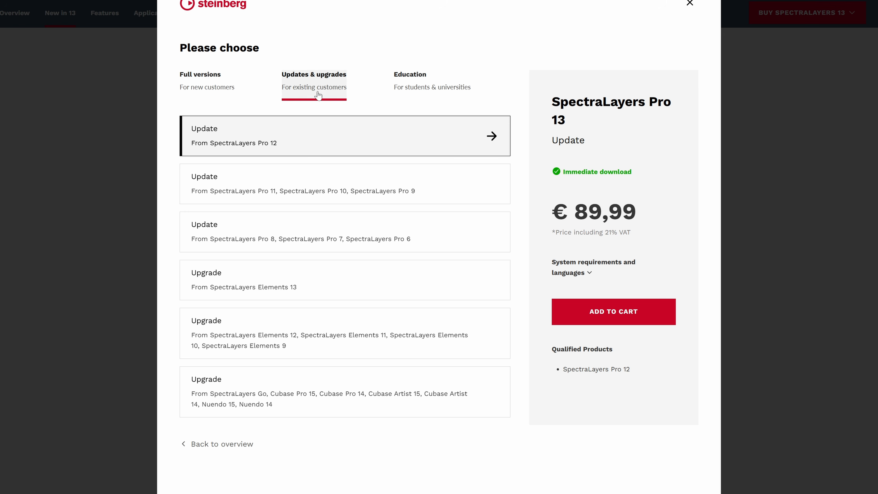
click(283, 186)
click(285, 243)
click(285, 291)
click(284, 336)
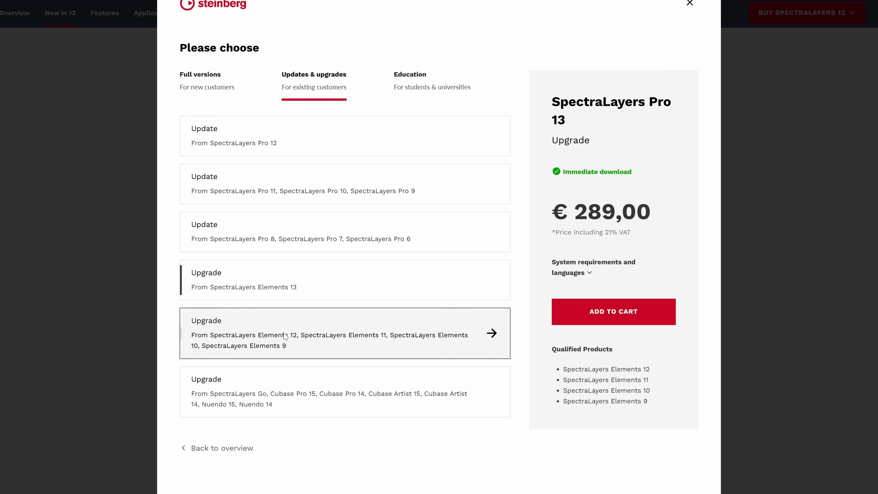
click(282, 395)
- Review the upgrade and update offers again in reverse order, from SpectraLayers Elements 12–9 back to the SpectraLayers Pro 12 update
click(284, 334)
click(284, 280)
click(271, 228)
click(276, 191)
click(282, 145)
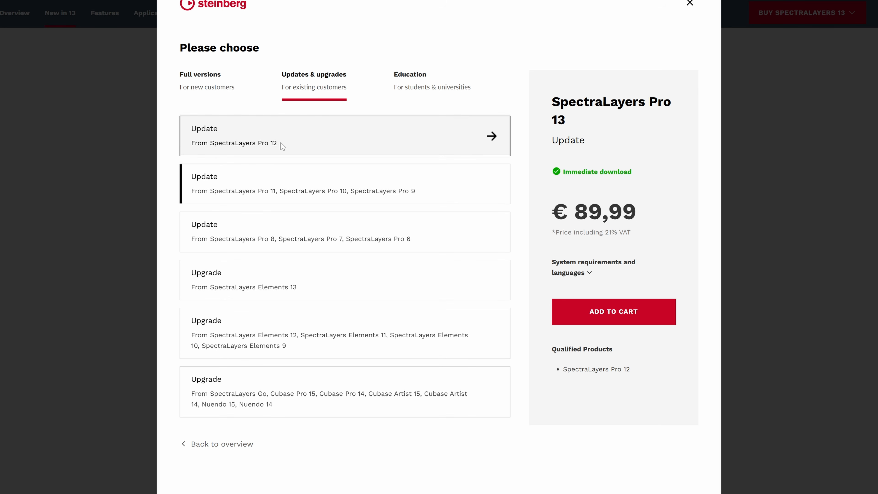
- Compare the older Pro version updates with the Elements 13 upgrade, finishing on the update from SpectraLayers Pro 11, 10 and 9
click(283, 196)
click(284, 236)
click(283, 273)
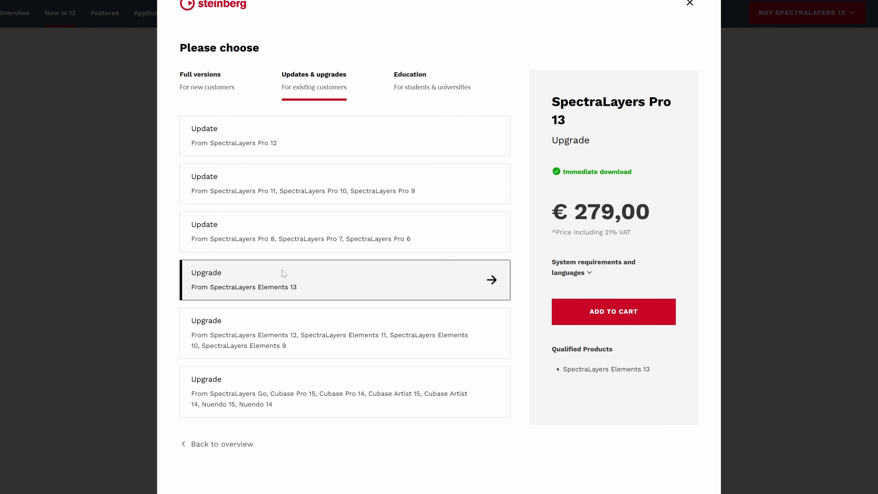
click(264, 193)
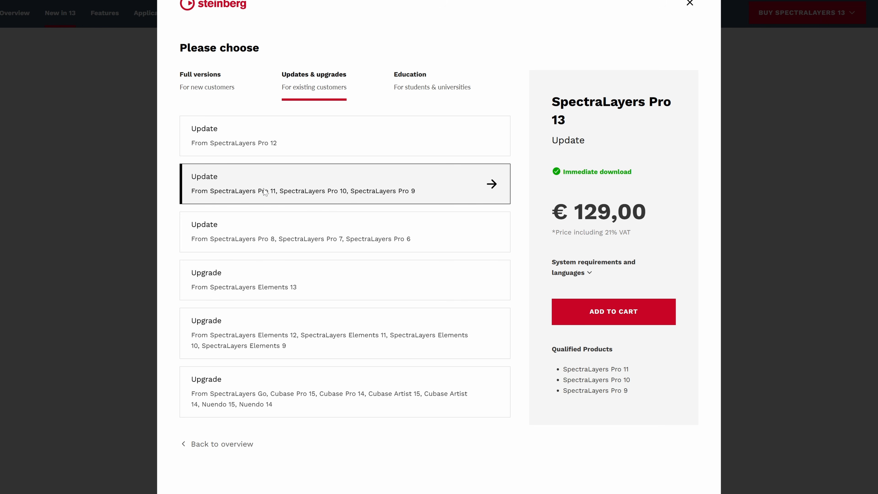